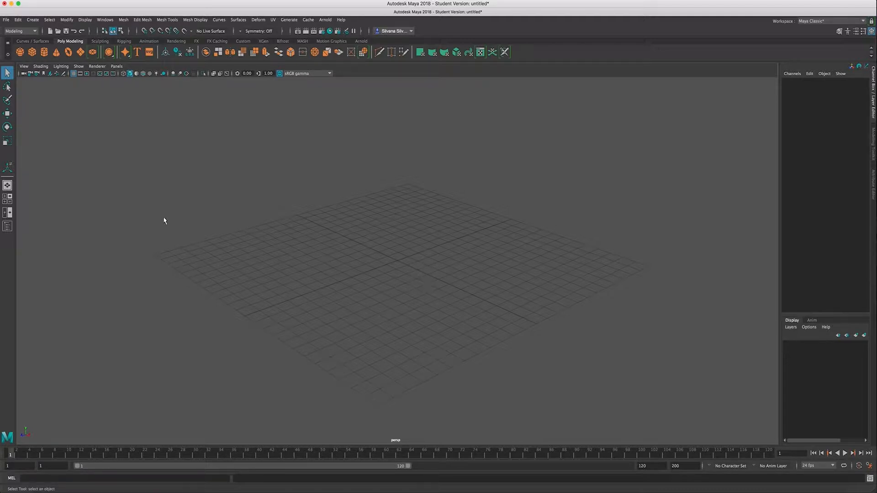
Add a polygon cube to the scene and select it as a whole object.
left_click(33, 53)
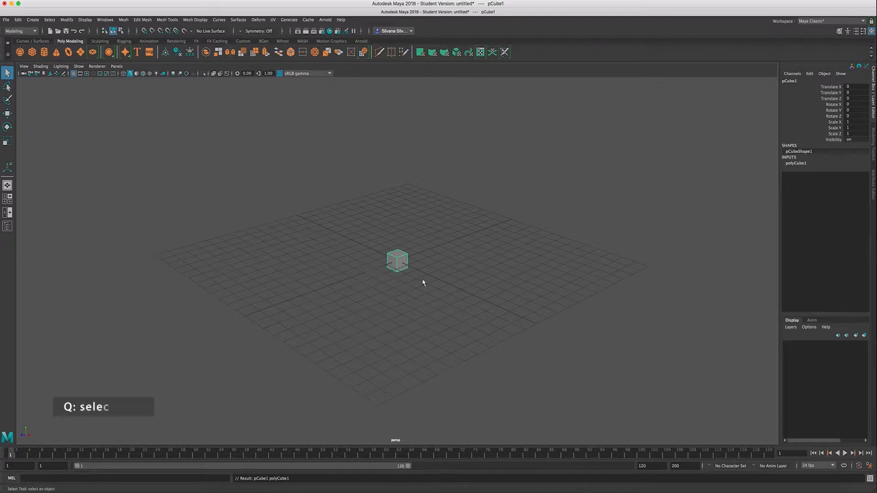
left_click(392, 282)
left_click(400, 265)
left_click(348, 249)
left_click(404, 263)
left_click(432, 259)
left_click(433, 261)
left_click(407, 266)
Move the cube to Translate X -0.182, rotate it to Rotate X 1.217 and scale it to 1.812 with W/E/R.
key("w")
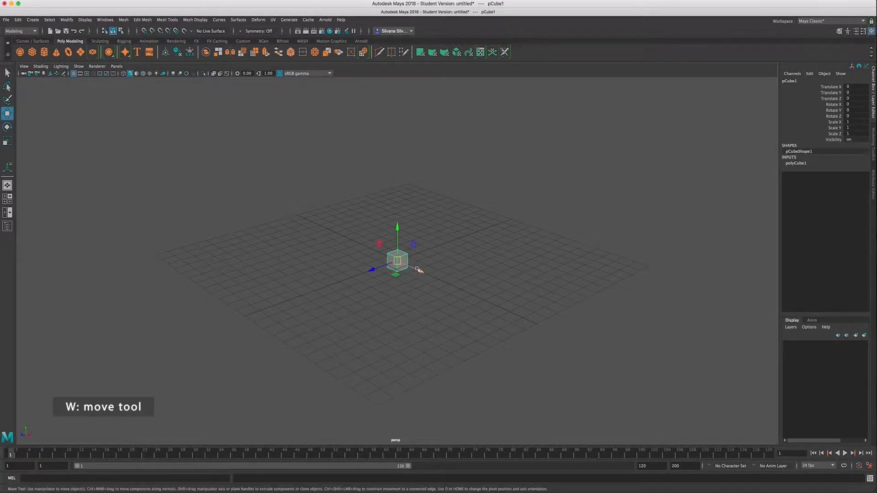
left_click_drag(419, 271, 417, 274)
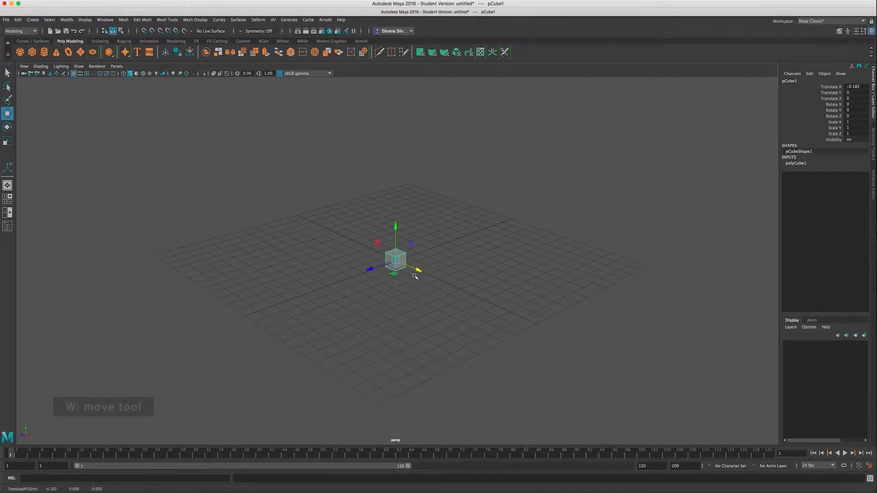
key("e")
left_click_drag(380, 263, 404, 265)
key("r")
key("q")
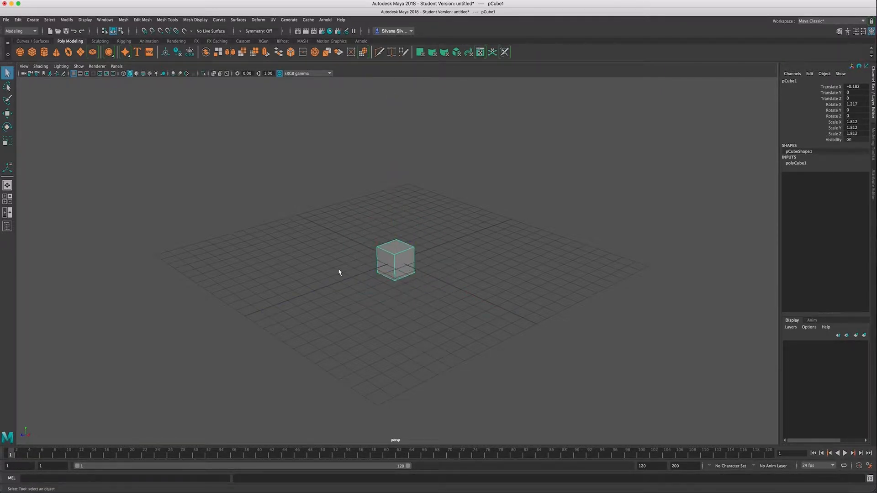
left_click_drag(521, 254, 536, 248, "alt")
scroll(480, 274, "up", 4)
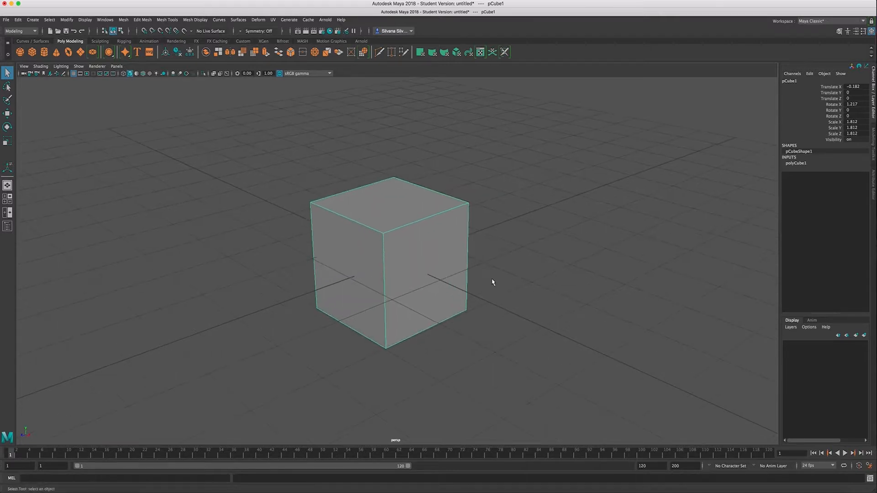
scroll(490, 264, "down", 3)
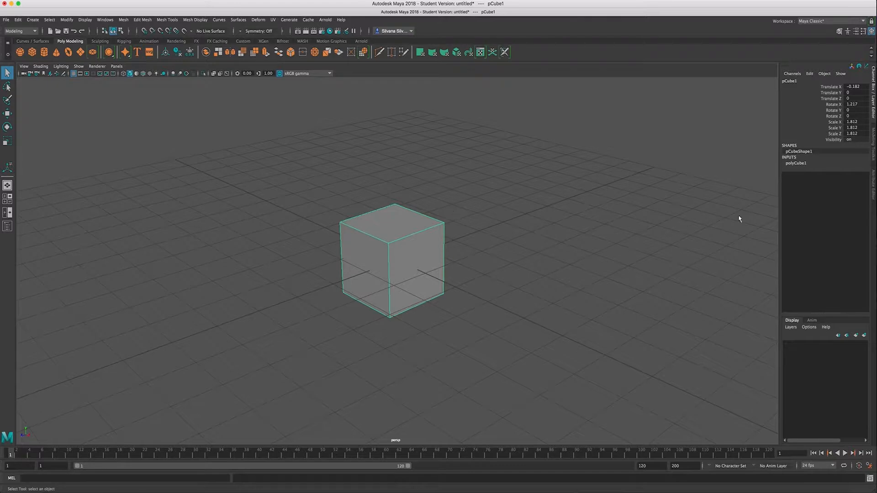
Show the Modeling Toolkit, try multi/vertex/edge modes, return to Object mode and bring up the cube's marking menu.
left_click(874, 137)
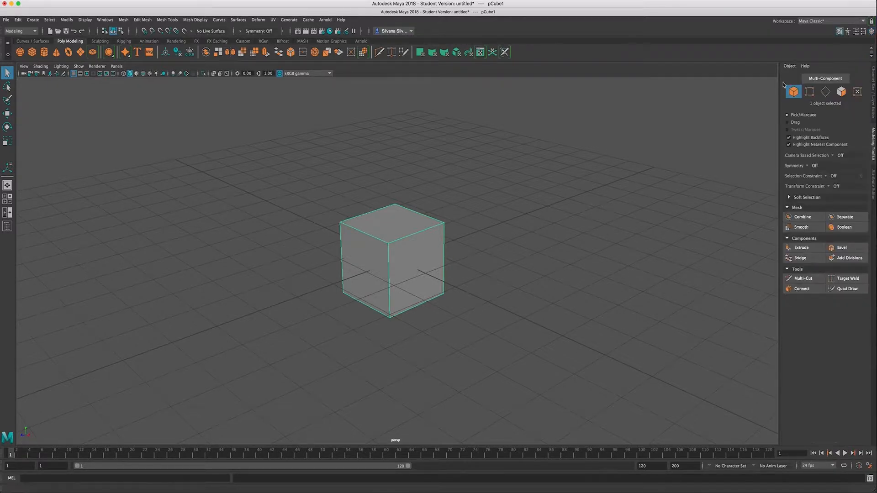
left_click(808, 92)
left_click(825, 93)
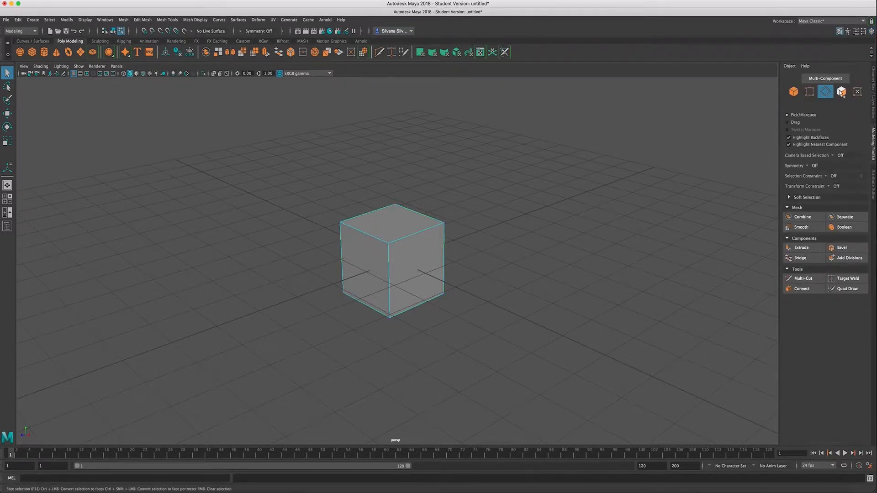
left_click(809, 94)
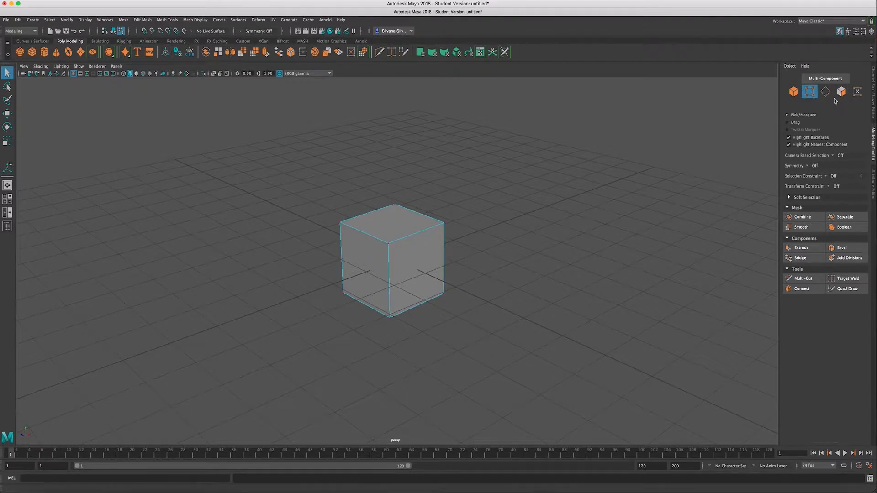
left_click(793, 92)
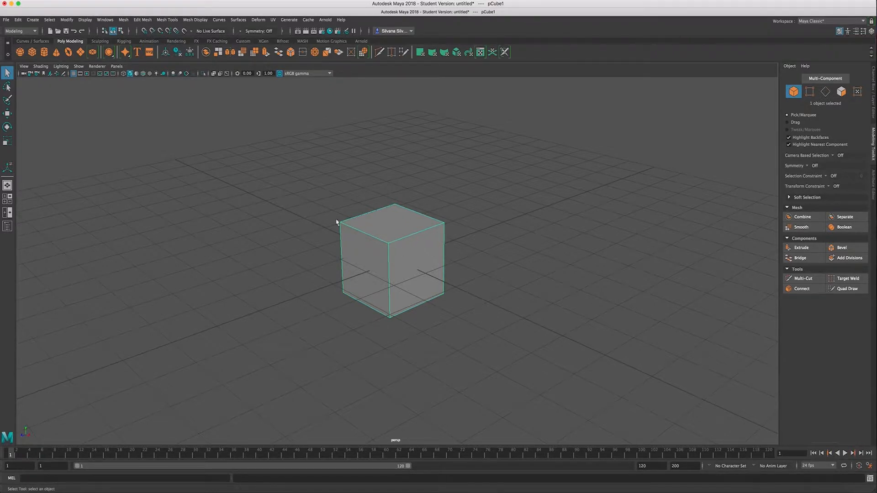
right_click(393, 235)
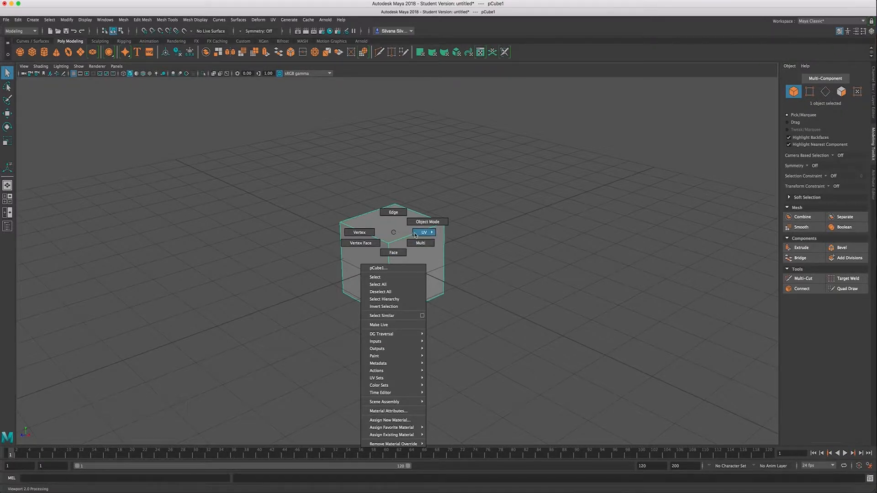
Choose Face from the marking menu, select the cube's top face and turn on soft selection with B.
right_click_drag(414, 235, 424, 239)
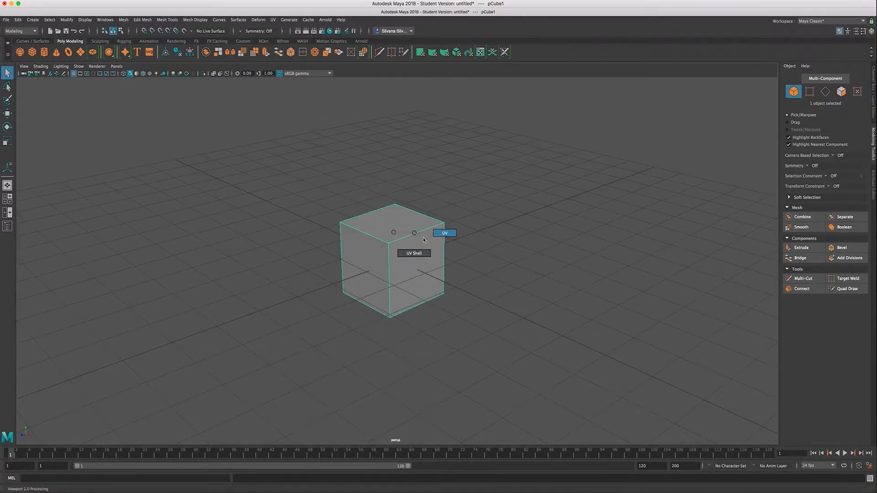
mouse_move(423, 239)
right_mouse_down()
mouse_move(394, 233)
mouse_move(394, 253)
right_mouse_up()
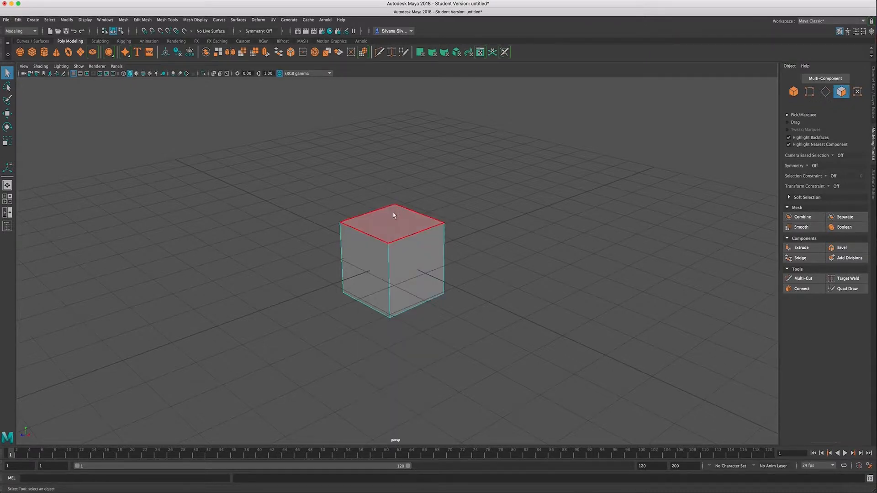
left_click(412, 251)
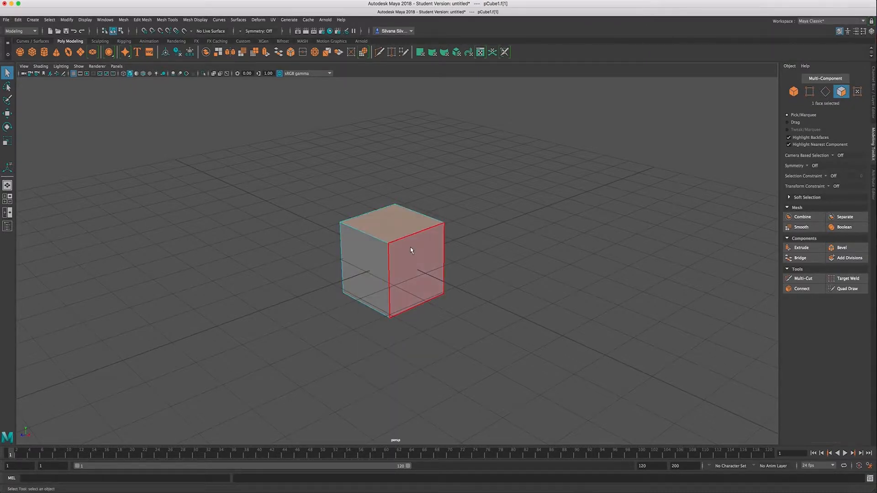
left_click(398, 230)
left_click(399, 228)
key("b")
Toggle soft selection on and off with B, then return the cube to Object mode.
left_click(420, 257)
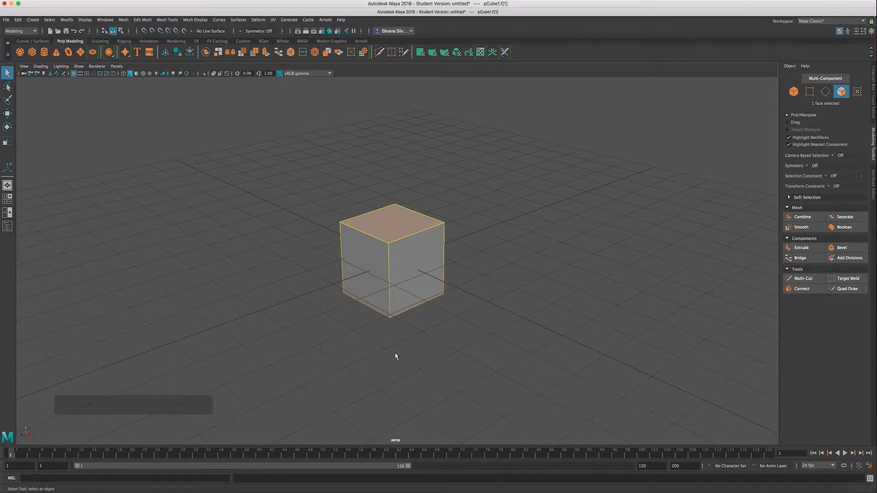
key("b")
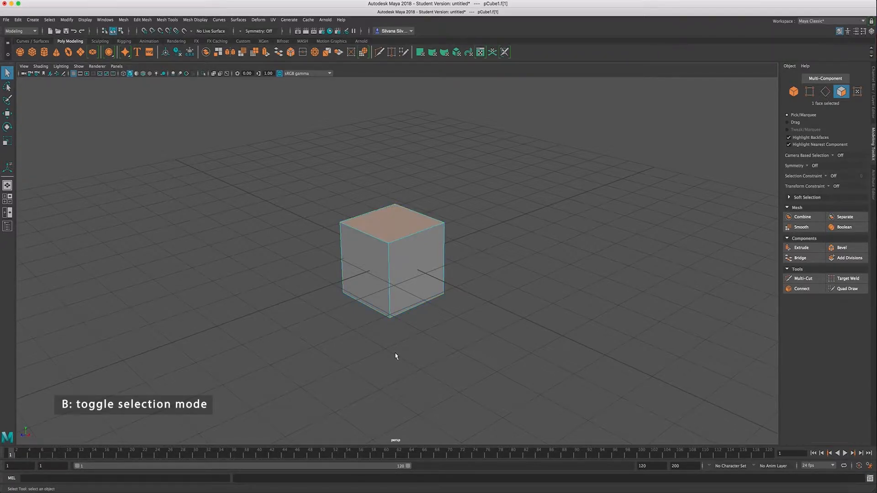
key("b")
key("b")
right_click_drag(432, 248, 438, 231)
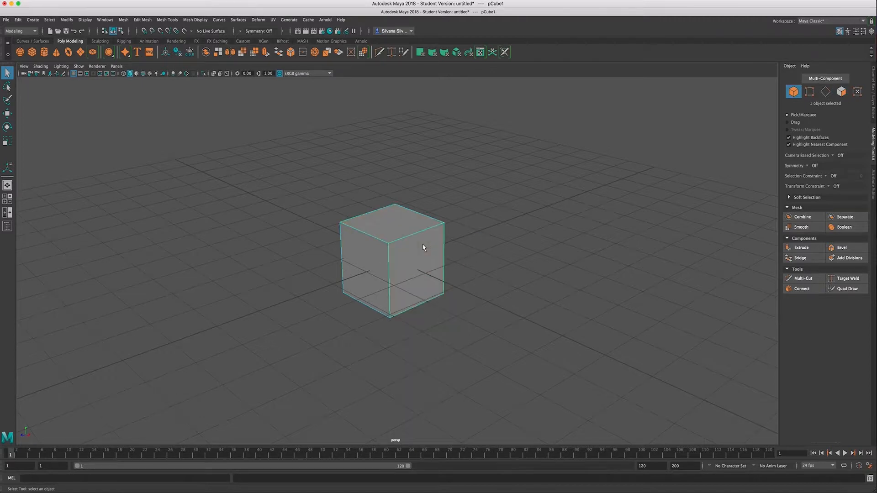
scroll(411, 243, "up", 4)
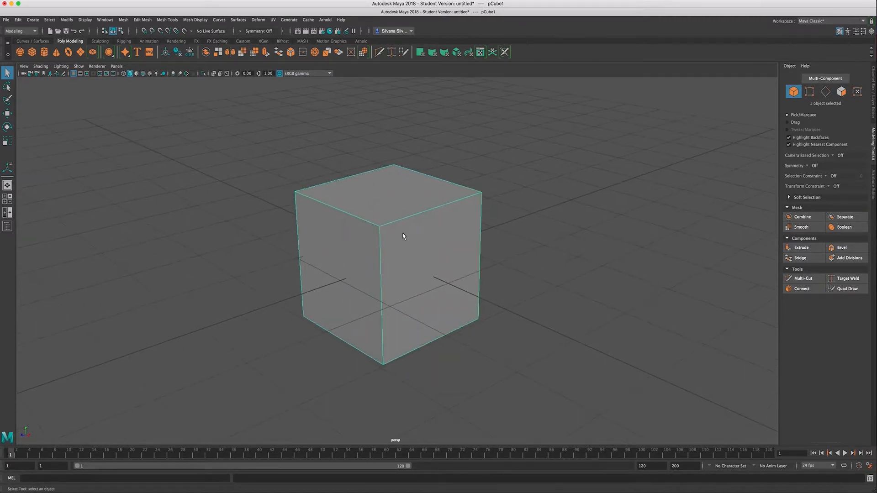
Select the front top corner vertex, enable soft selection and shrink its falloff radius with B-drag.
right_click_drag(403, 236, 370, 232)
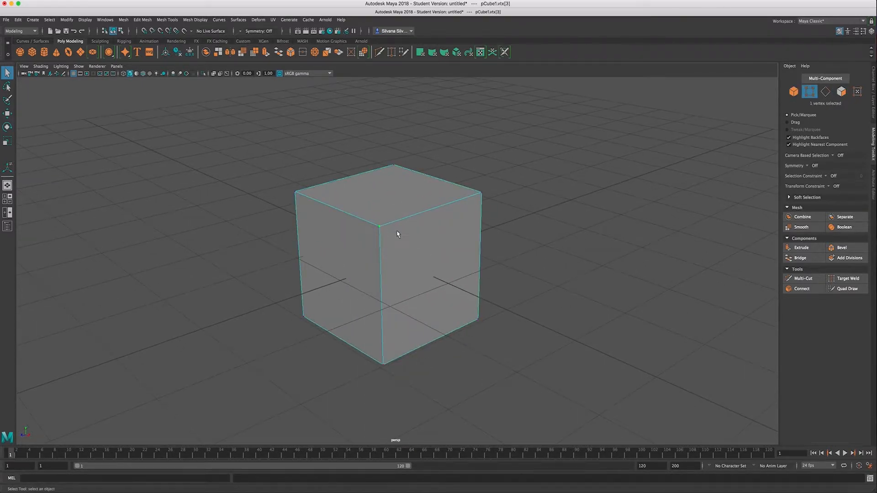
key("b")
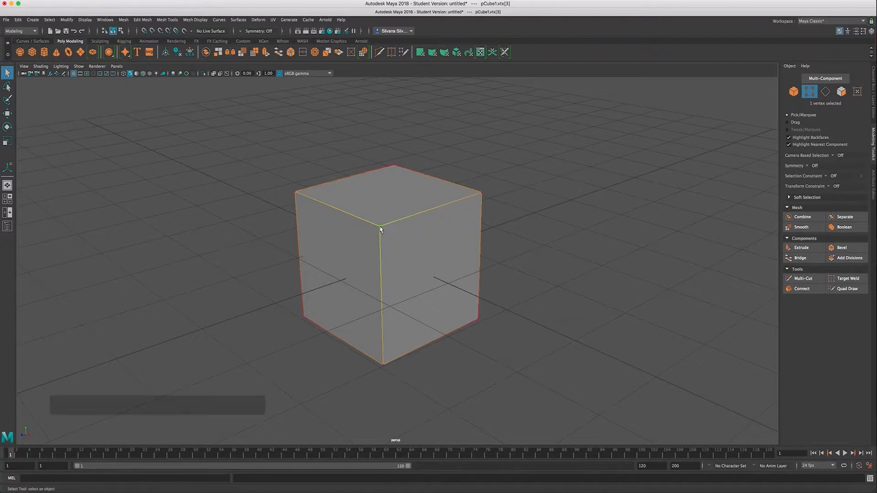
mouse_move(381, 230)
right_mouse_down()
mouse_move(246, 254)
mouse_move(258, 249)
mouse_move(141, 249)
mouse_move(101, 264)
mouse_move(206, 257)
mouse_move(57, 278)
mouse_move(76, 274)
right_mouse_up()
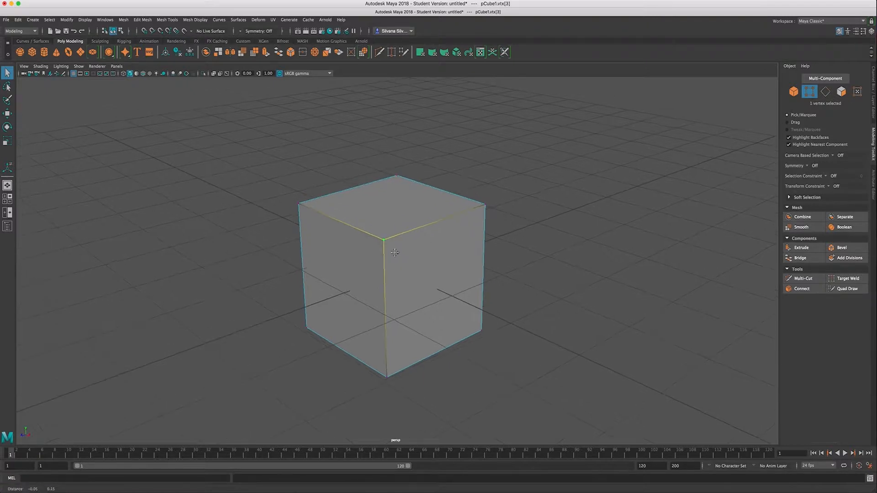
left_click_drag(389, 251, 399, 257, "alt")
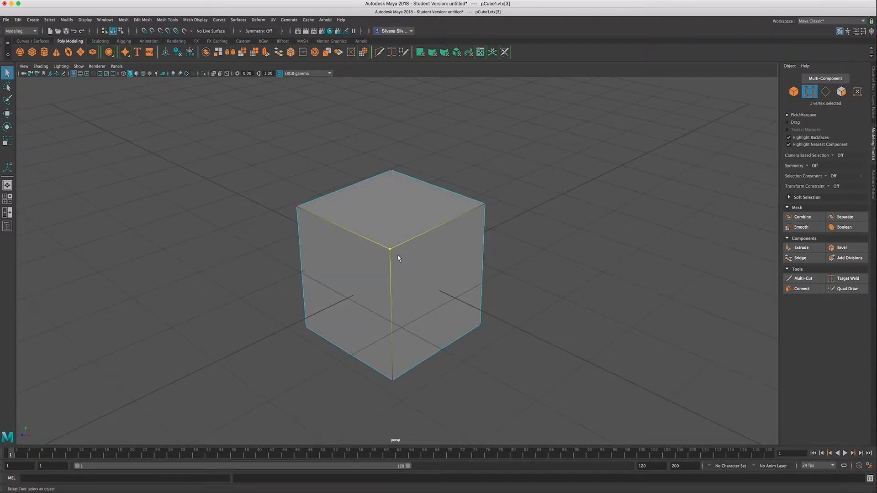
mouse_move(392, 255)
left_mouse_down()
mouse_move(400, 258)
mouse_move(335, 262)
left_mouse_up()
right_click_drag(394, 261, 419, 251)
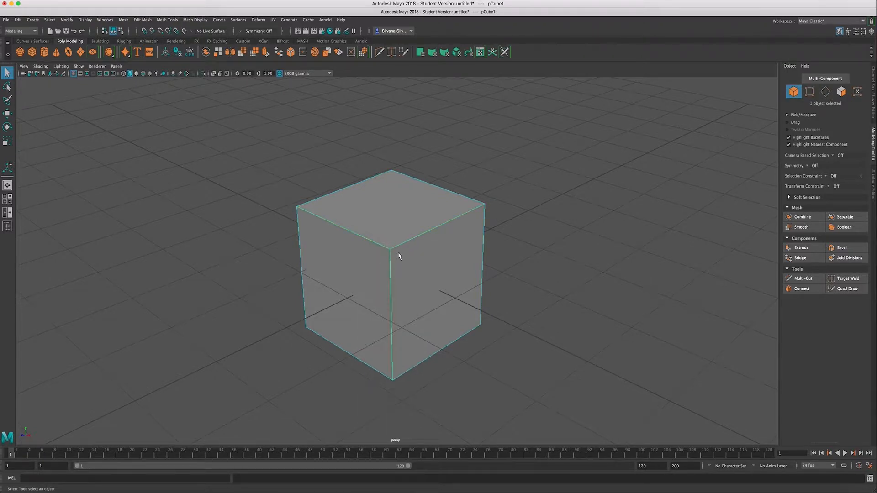
left_click_drag(387, 251, 390, 251, "alt")
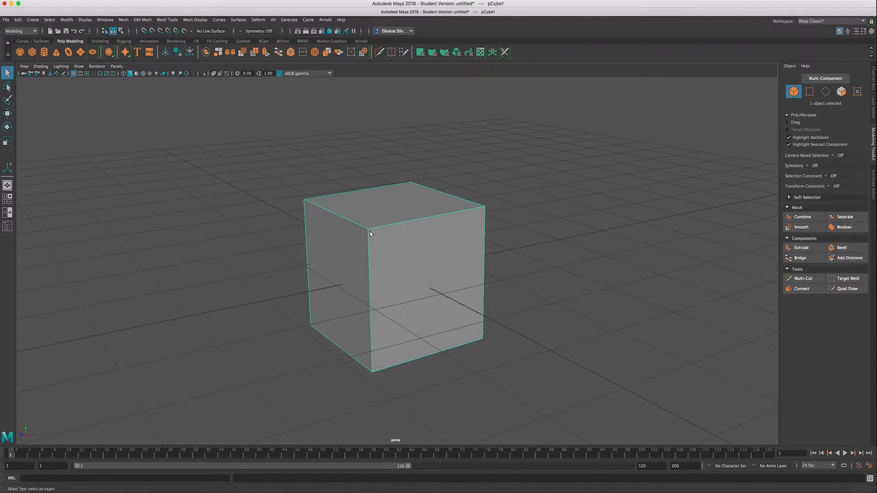
left_click_drag(402, 248, 400, 256, "alt")
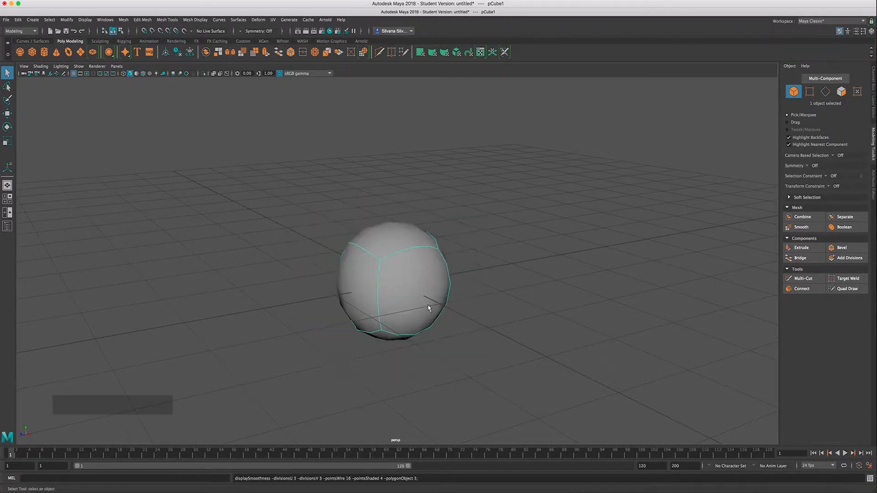
left_click_drag(428, 308, 431, 294, "alt")
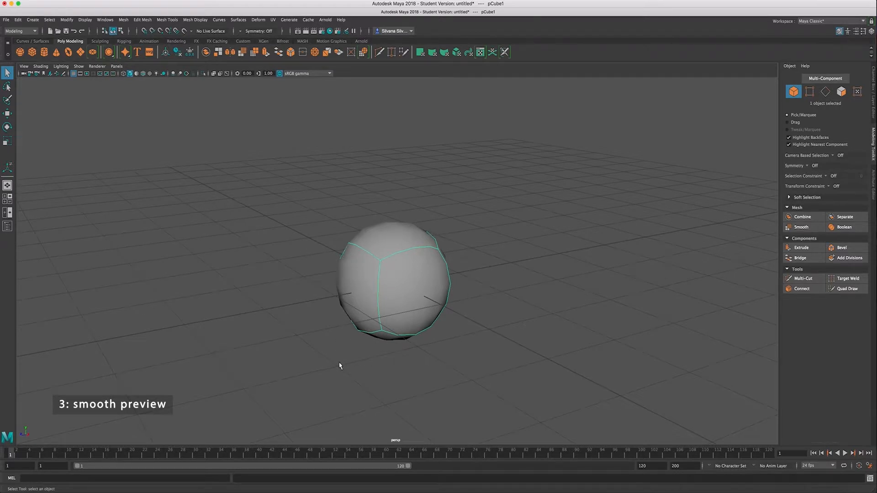
key("1")
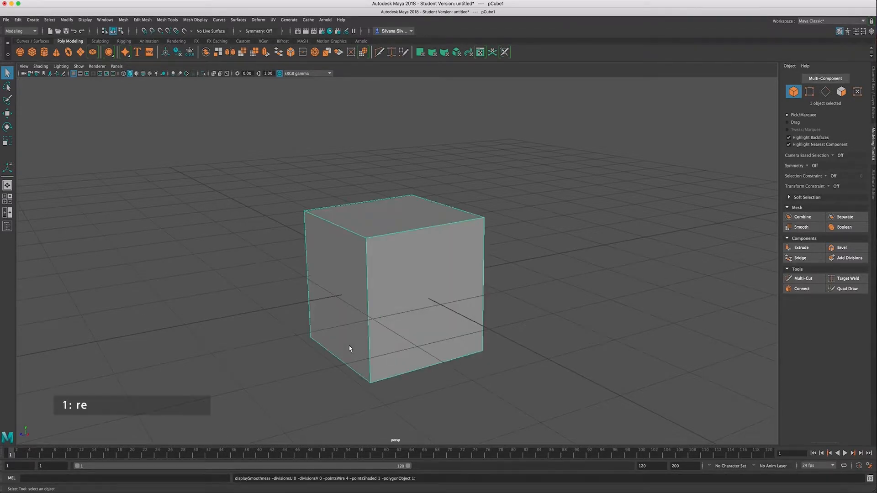
left_click_drag(349, 348, 346, 274, "alt")
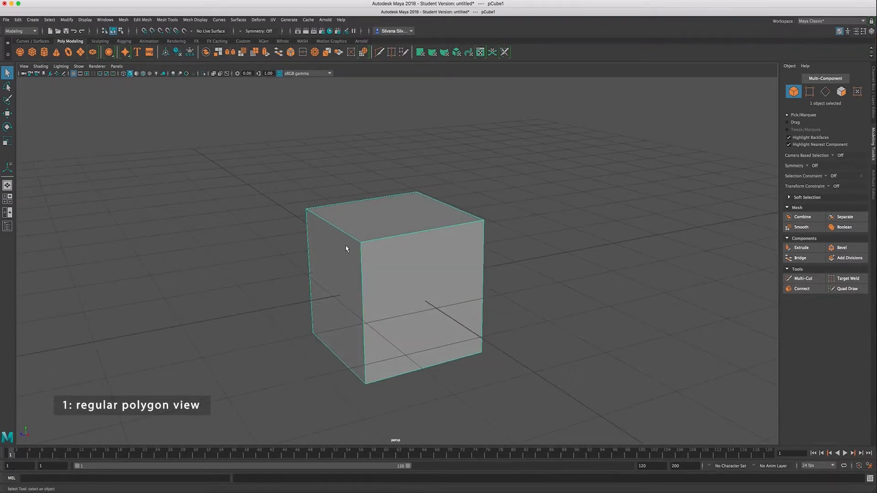
key("3")
key("1")
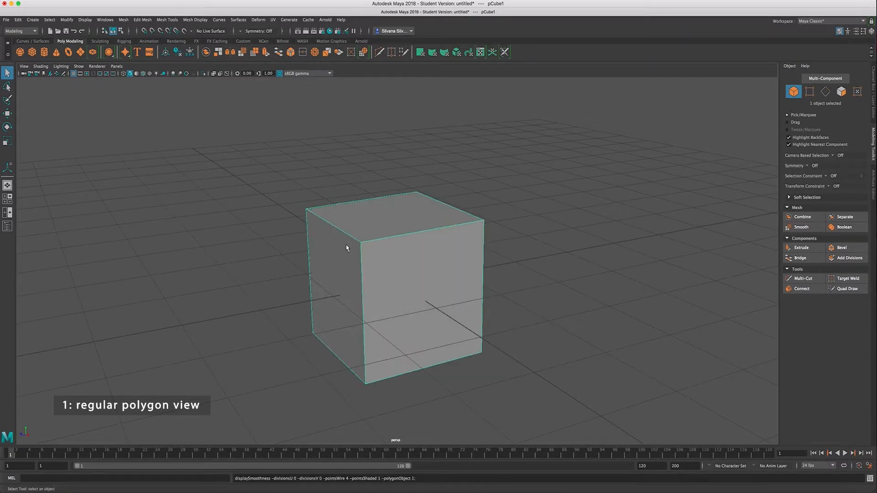
key("3")
mouse_move(374, 255)
left_mouse_down("alt")
mouse_move(401, 271)
mouse_move(389, 270)
left_mouse_up("alt")
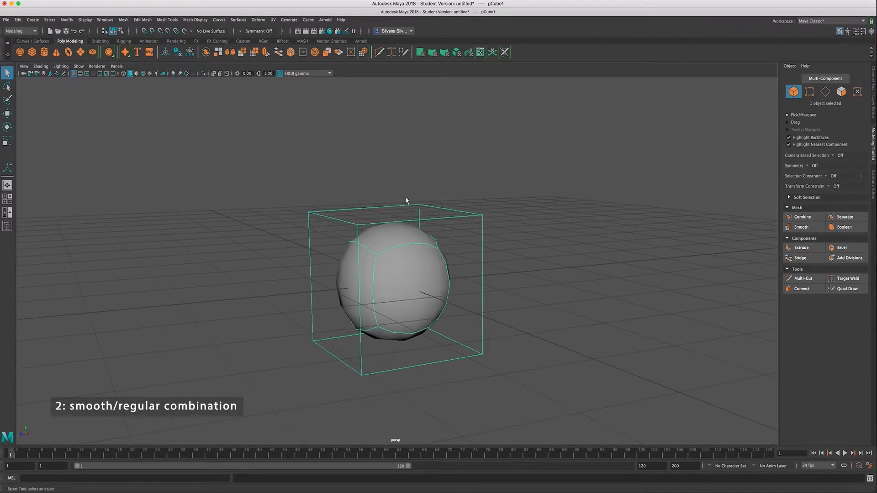
left_click_drag(395, 244, 383, 244, "alt")
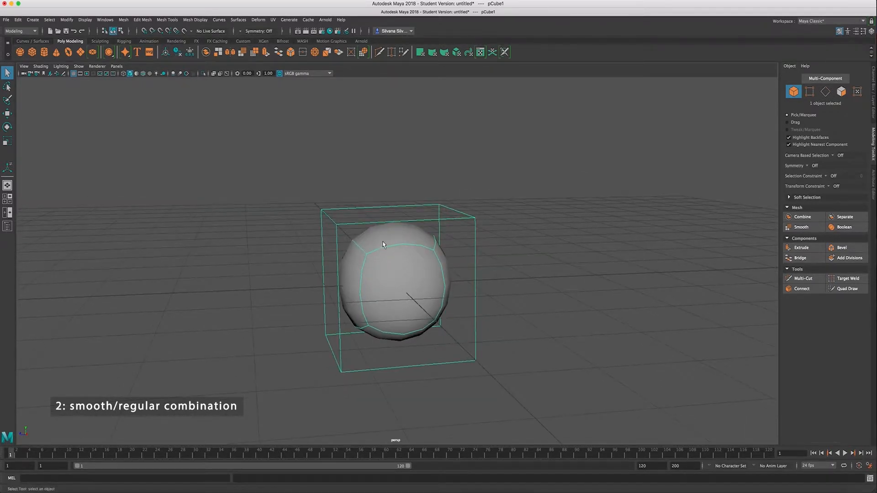
key("3")
key("1")
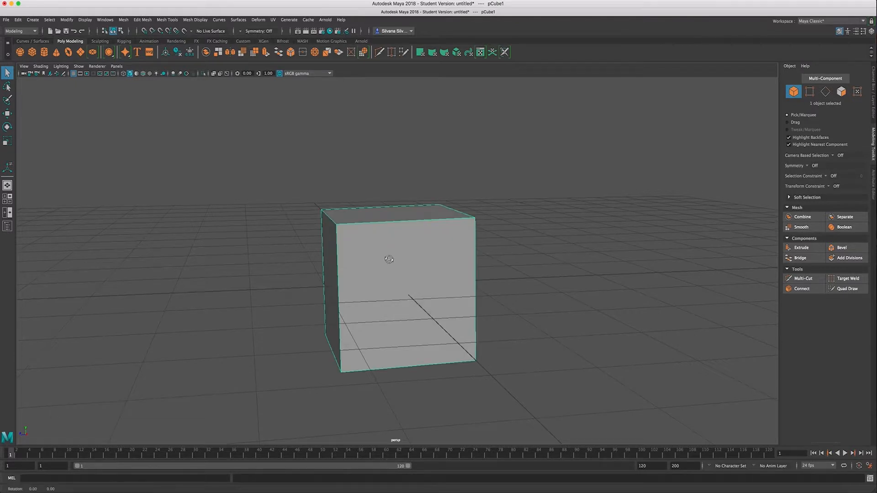
Switch the cube between wireframe (4), shaded (5) and shaded-with-textures (6) display.
left_click_drag(385, 247, 402, 265, "alt")
key("4")
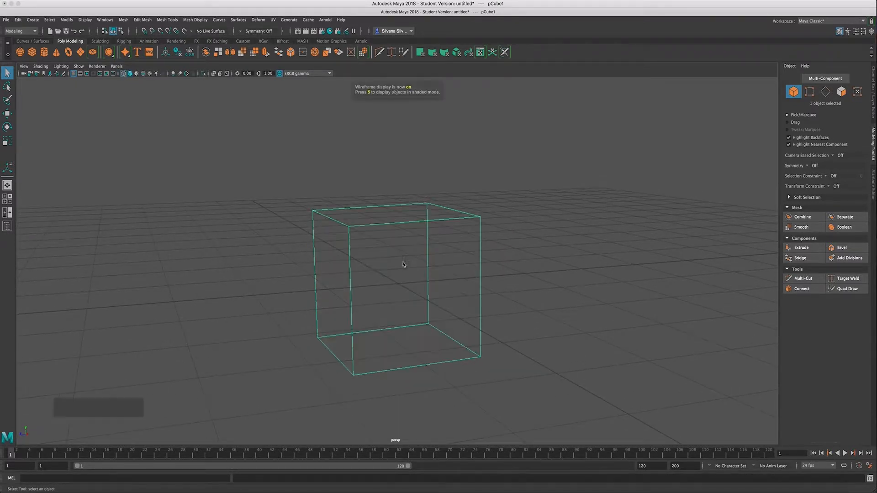
left_click_drag(404, 265, 409, 260, "alt")
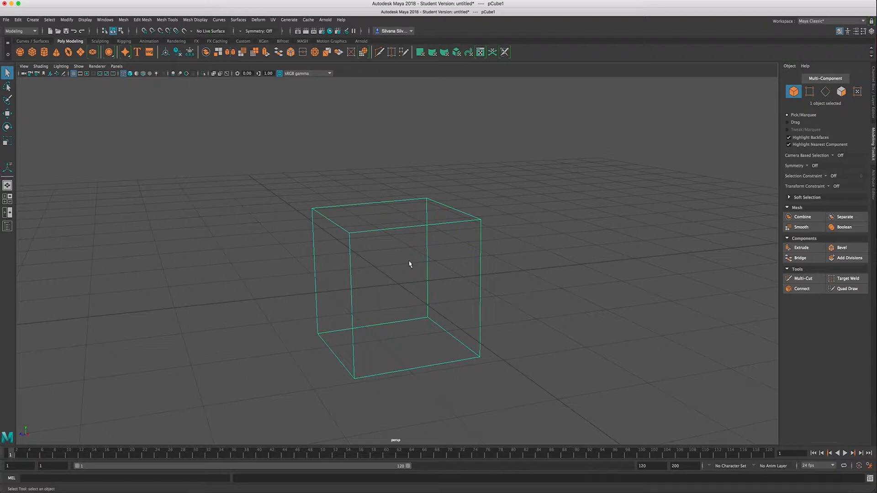
key("5")
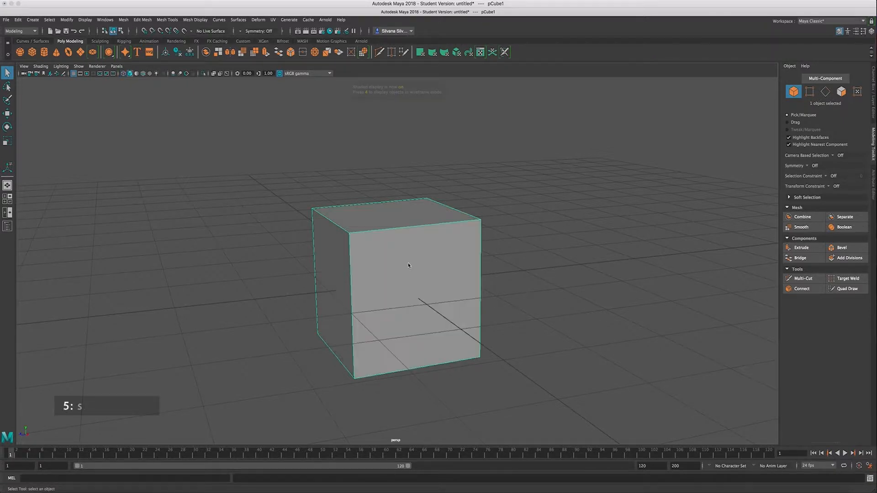
key("4")
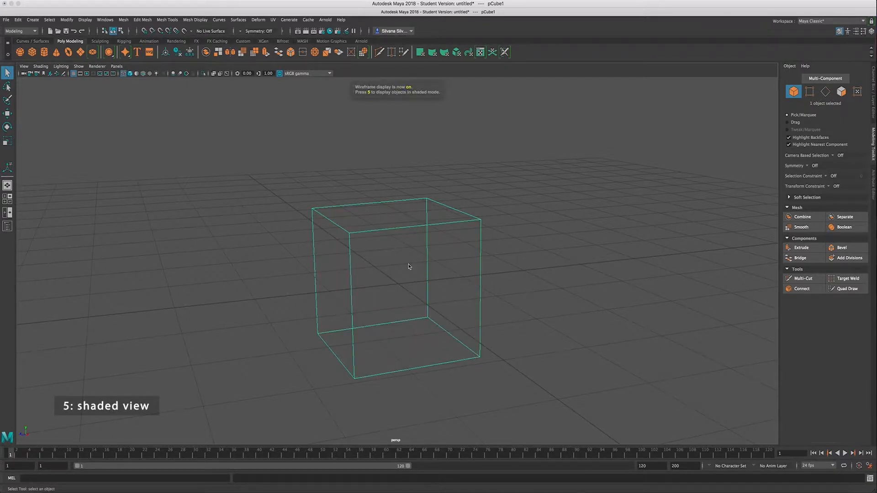
key("5")
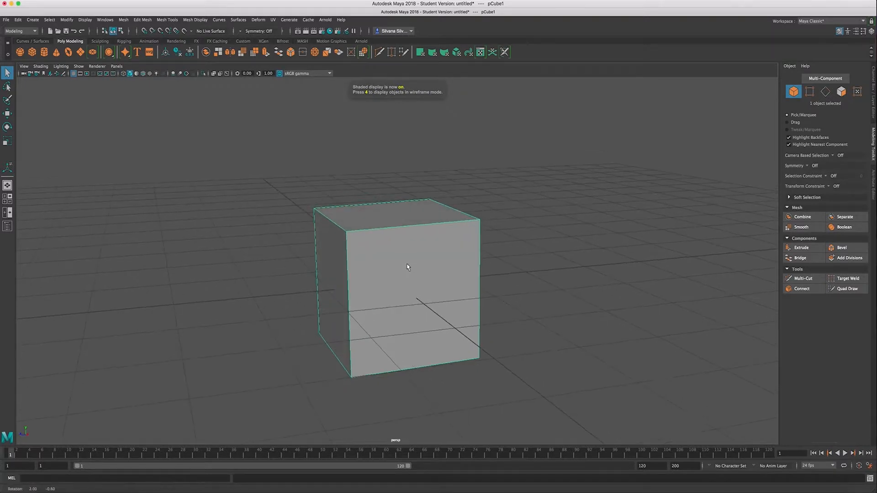
key("6")
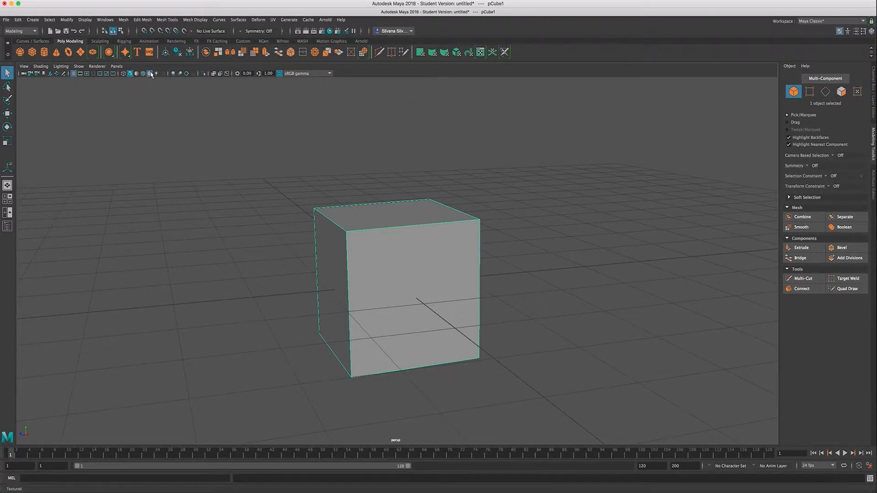
Toggle plain shaded and textured display from the panel toolbar and inspect the cube from several angles.
left_click(150, 74)
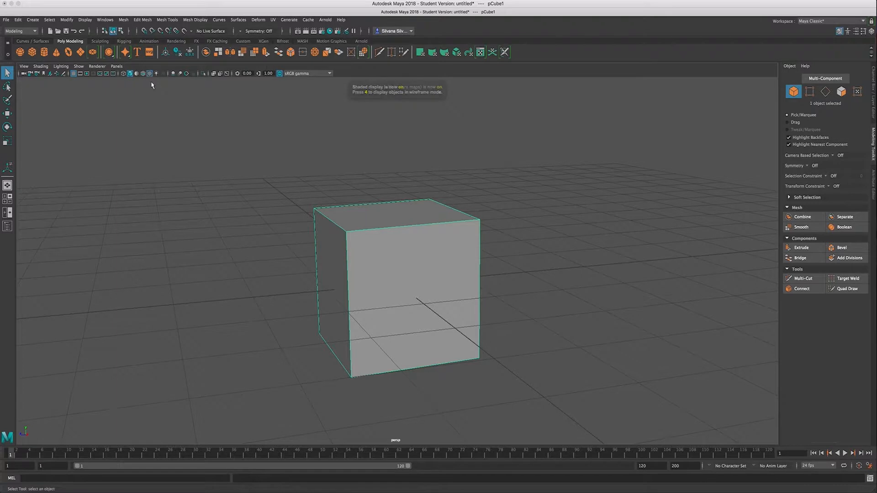
left_click(149, 73)
left_click_drag(295, 245, 408, 334, "alt")
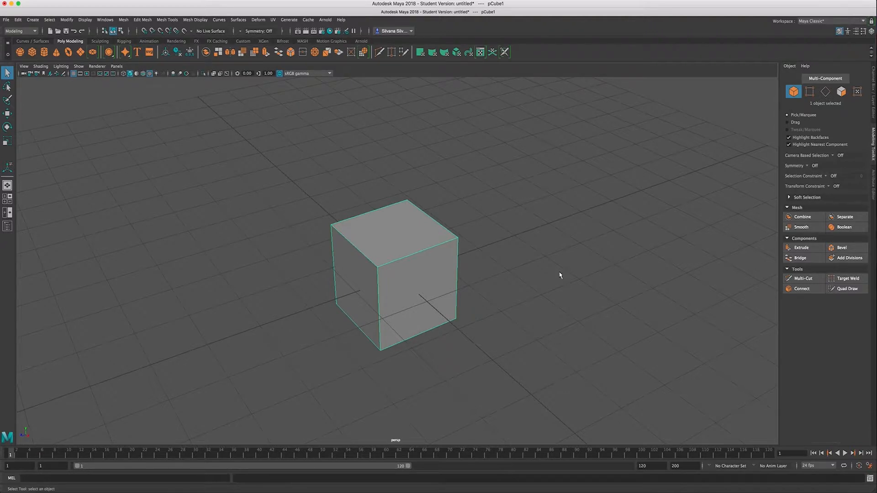
left_click_drag(425, 308, 416, 294, "alt")
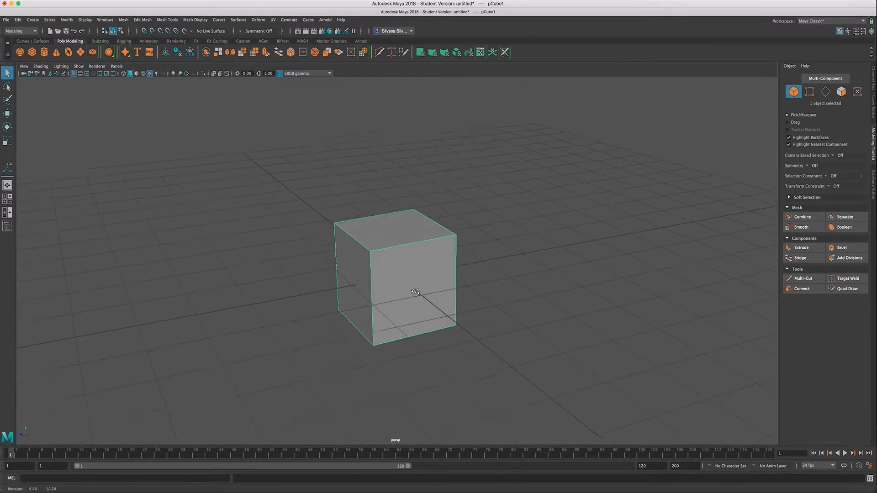
left_click_drag(415, 293, 450, 292, "alt")
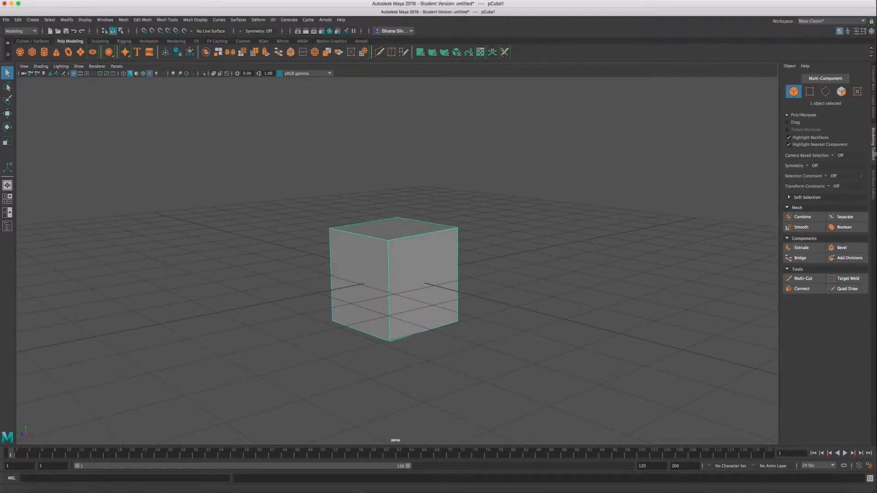
left_click(873, 120)
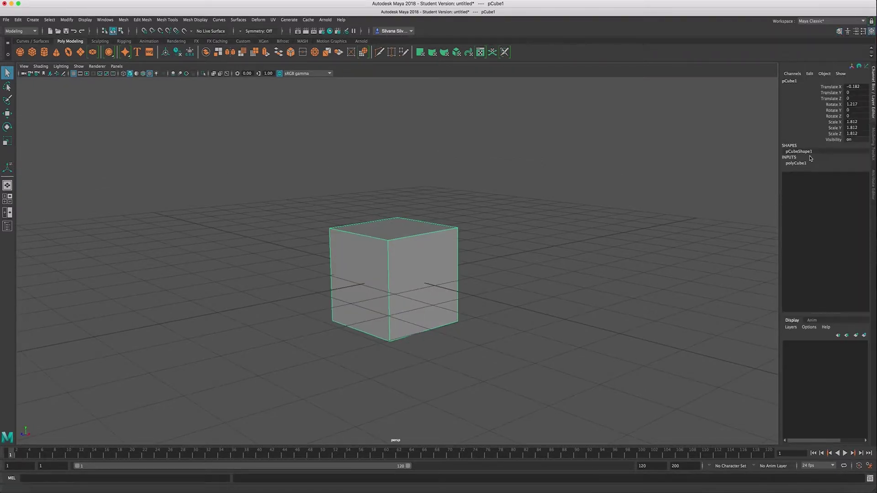
Set polyCube1 Subdivisions Width, Height and Depth to 4 and switch the cube to face selection.
left_click(796, 167)
left_click_drag(814, 187, 813, 199)
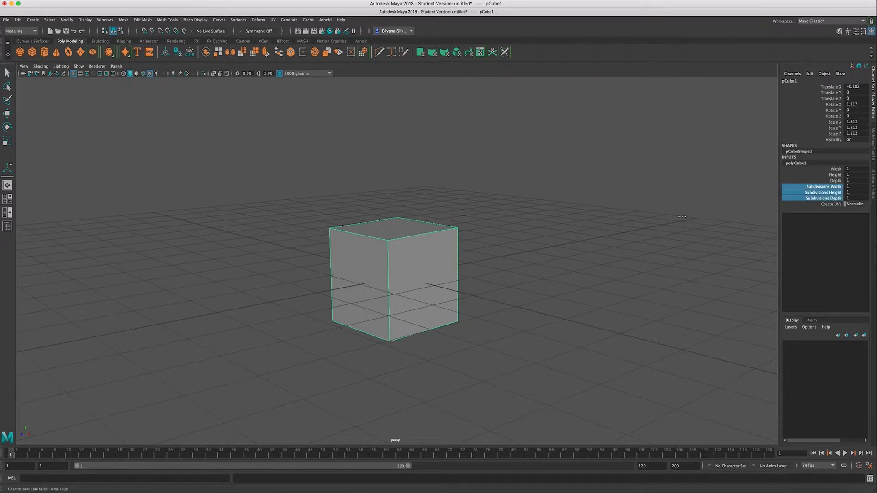
type("4")
key("Return")
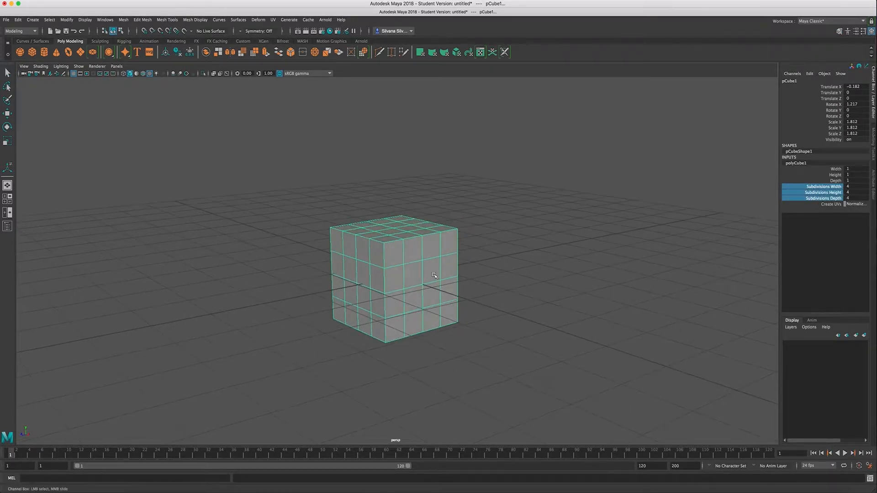
scroll(335, 289, "up", 2)
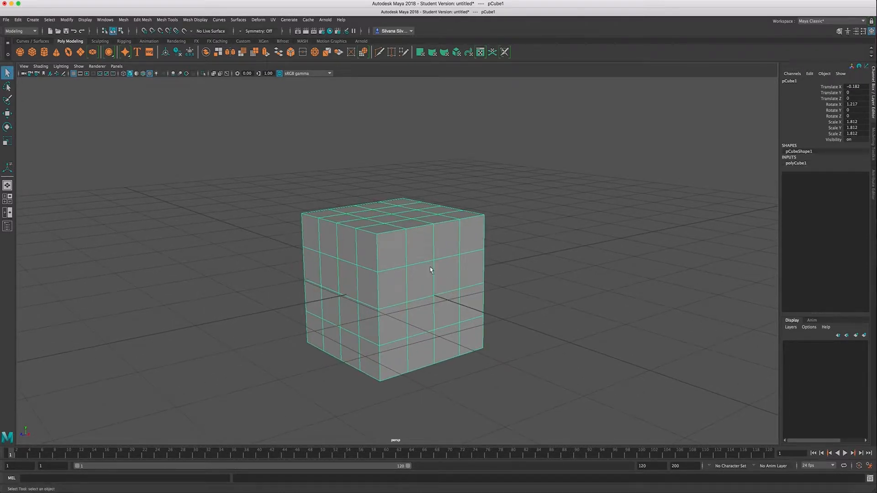
left_click_drag(429, 271, 420, 288, "alt")
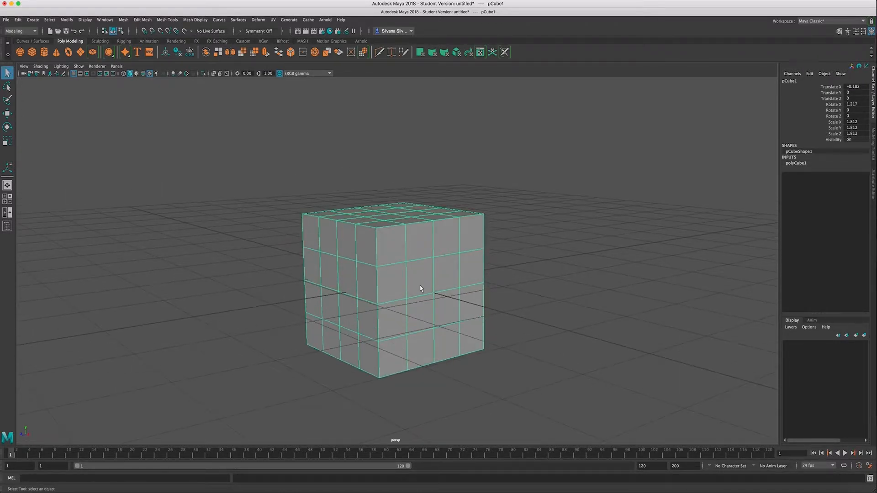
right_click_drag(396, 288, 397, 312)
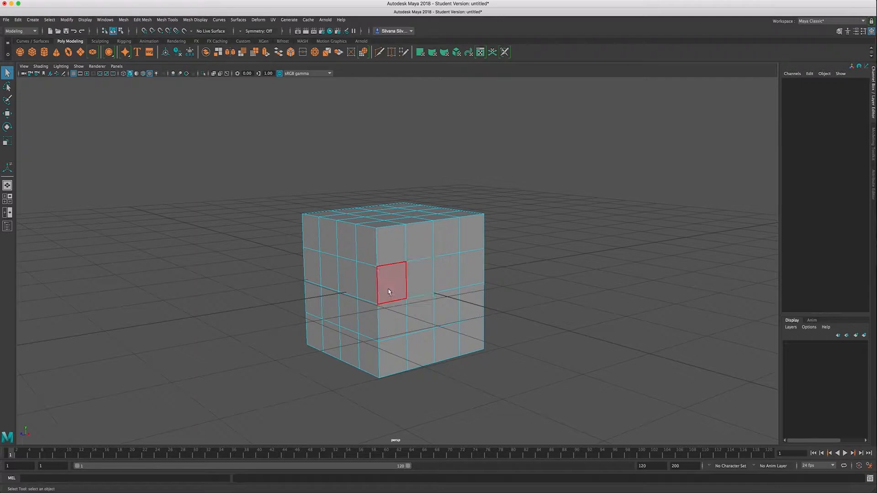
Pick several individual faces across the subdivided cube, then clear the selection.
left_click(389, 291)
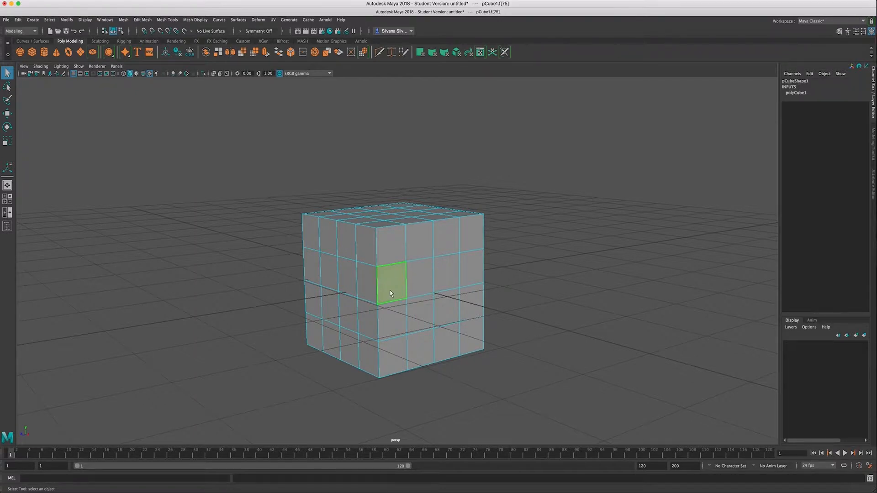
left_click(447, 307, "shift")
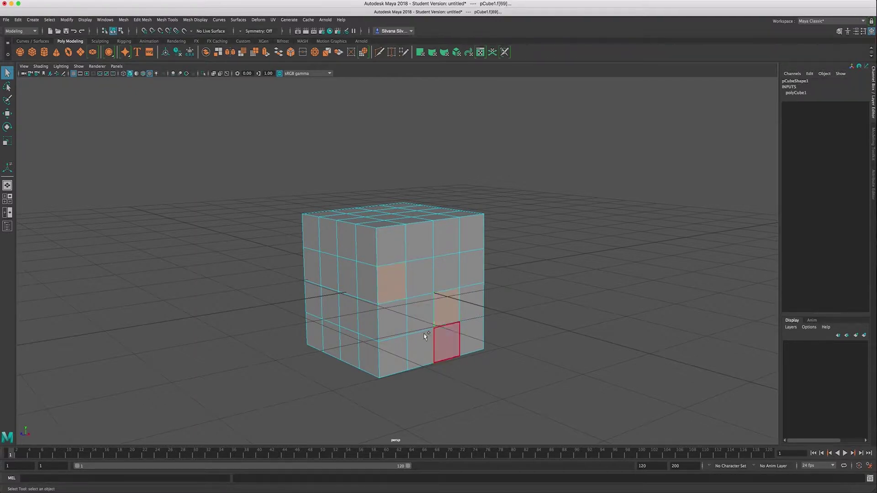
left_click(394, 351, "shift")
left_click(478, 349, "shift")
left_click(472, 301, "shift")
left_click(473, 233, "shift")
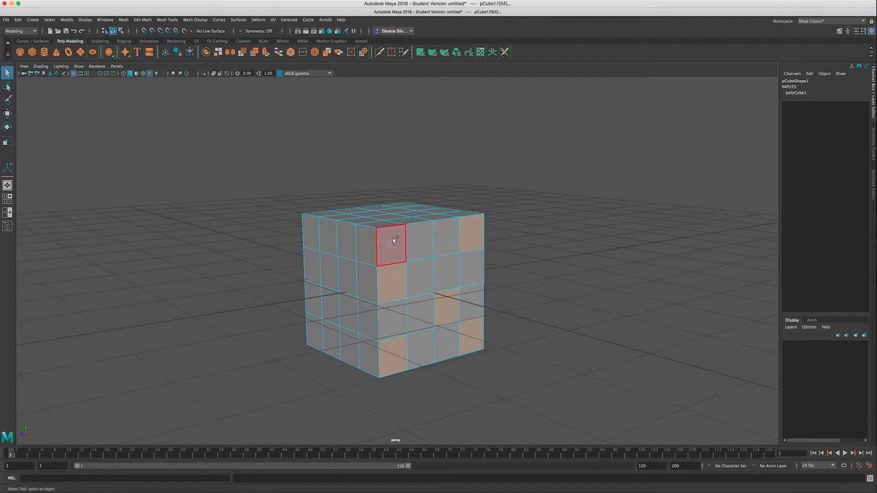
left_click(392, 243, "shift")
left_click(402, 329, "shift")
left_click(445, 272, "shift")
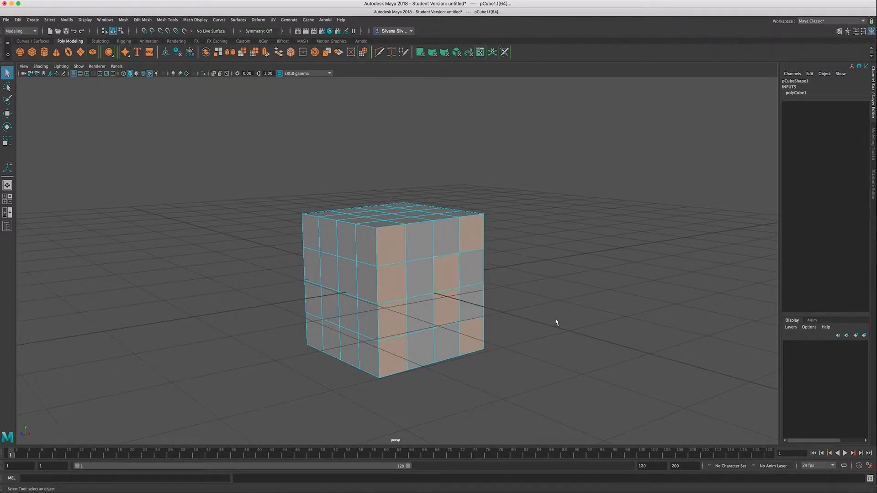
left_click(555, 322)
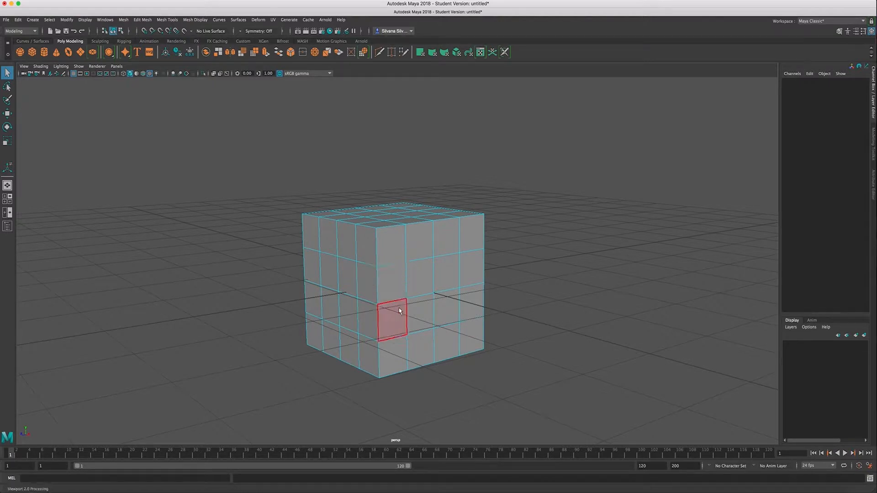
Select a front middle face and double-click its neighbour to grab the whole face loop around the cube.
left_click(395, 282)
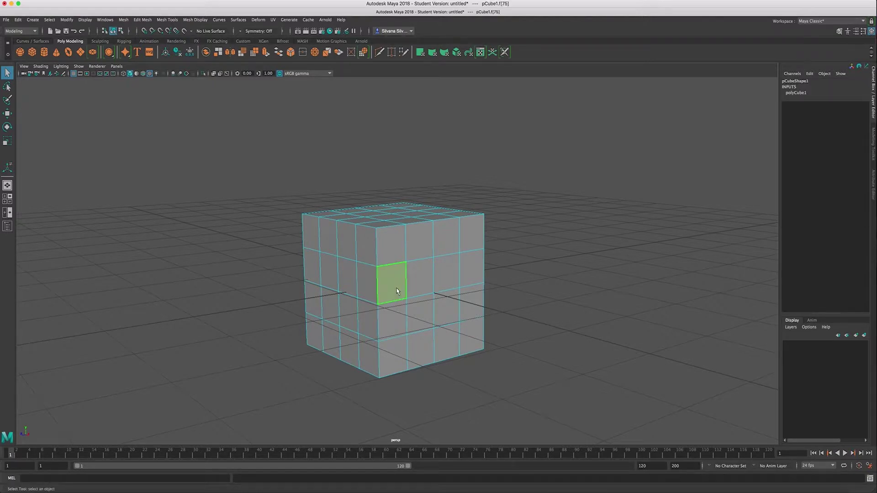
double_click(427, 274, "shift")
mouse_move(501, 257)
left_mouse_down("alt")
mouse_move(363, 257)
mouse_move(518, 249)
mouse_move(522, 258)
mouse_move(322, 287)
left_mouse_up("alt")
Clear the loop, select one middle face, Shift-select across to get the row, and add the left-side face.
left_click(523, 258)
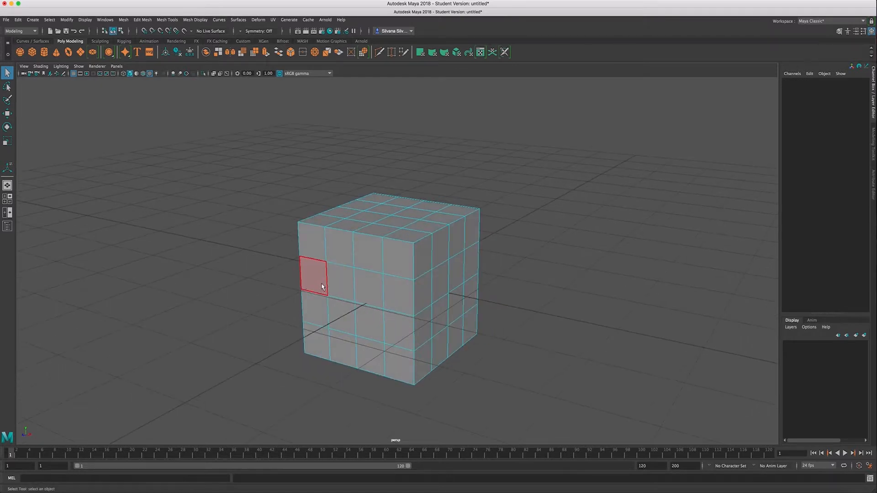
left_click_drag(531, 245, 536, 255, "alt")
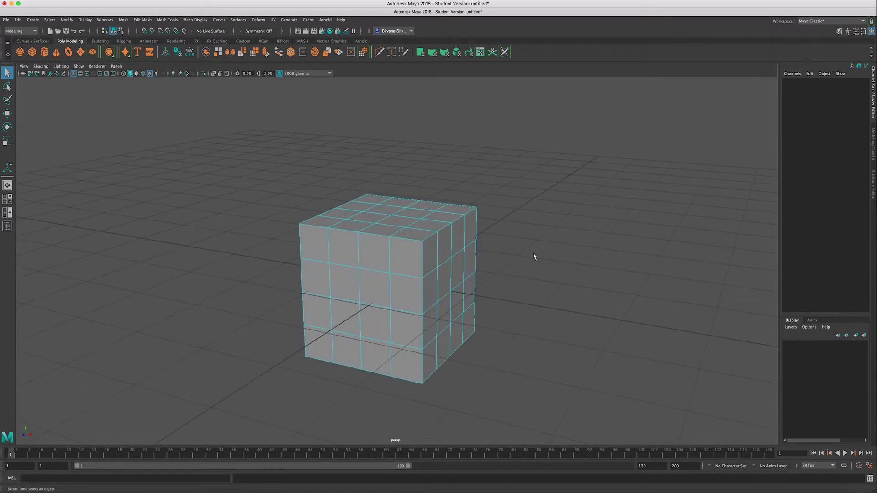
left_click(351, 289)
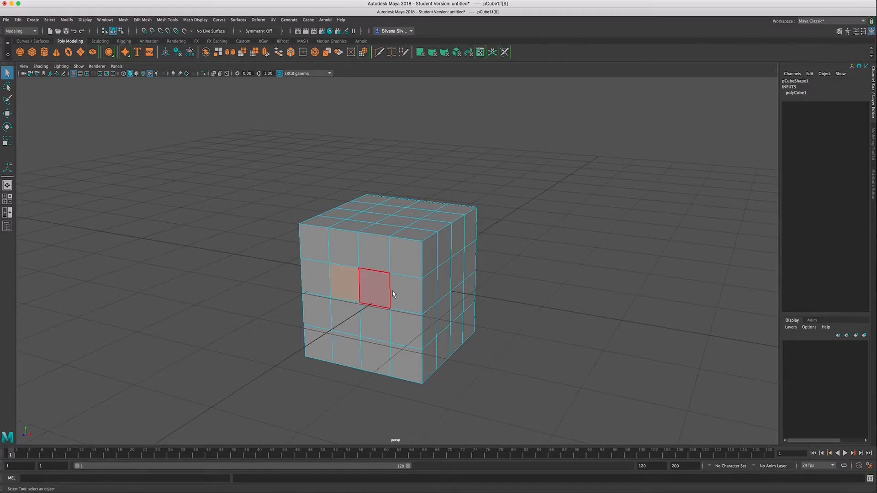
left_click(473, 262, "shift")
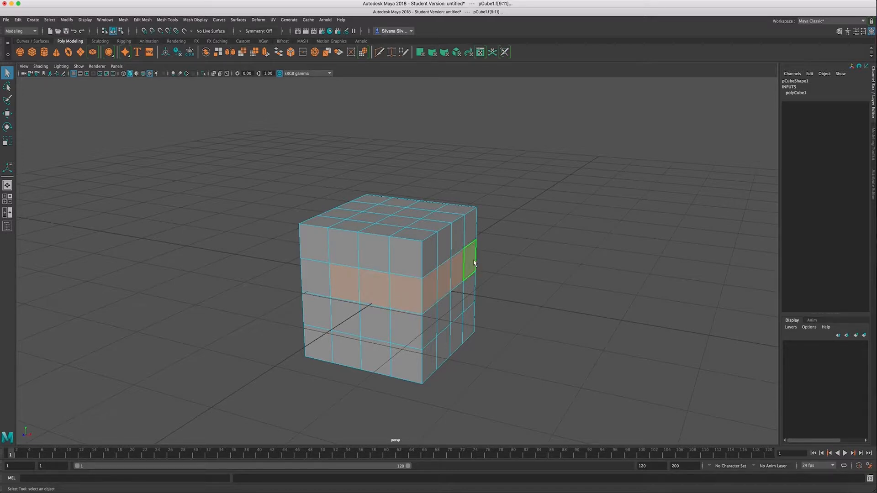
mouse_move(473, 262)
left_mouse_down("alt")
mouse_move(416, 261)
mouse_move(473, 262)
left_mouse_up("alt")
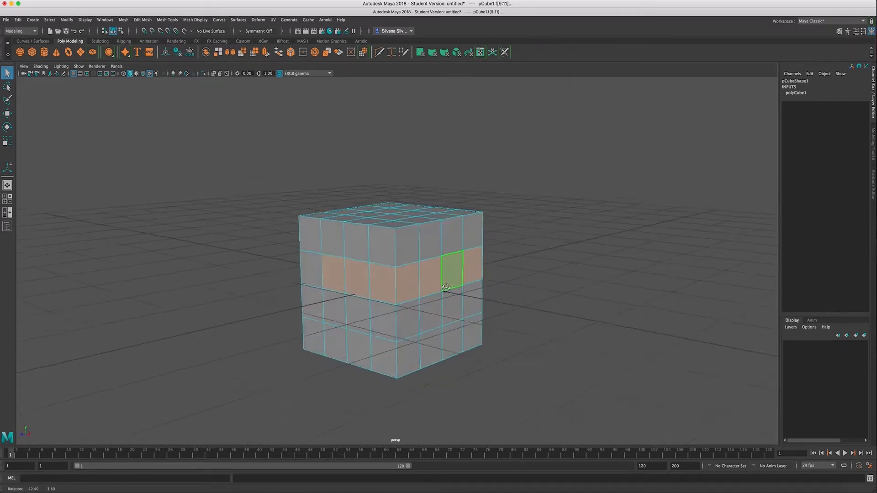
left_click_drag(438, 291, 443, 295, "alt")
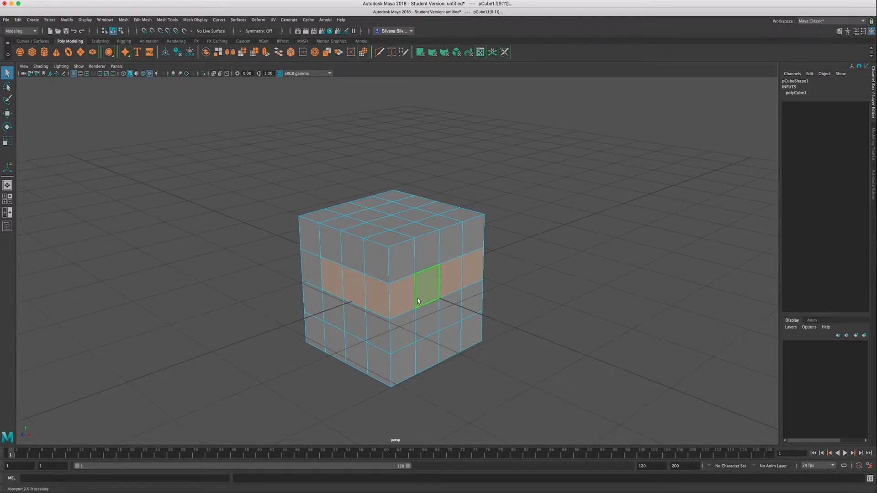
left_click(310, 269, "shift")
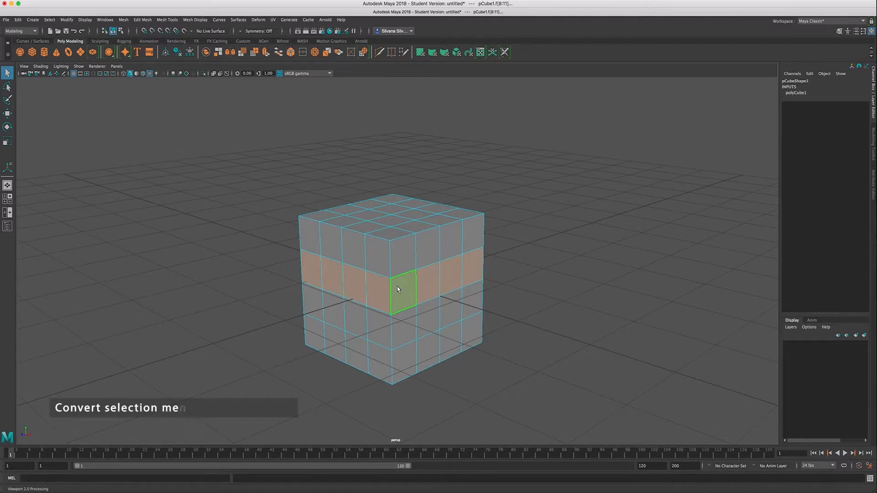
Convert the selected band of faces to its vertices via To Vertices > To Vertices.
right_click(397, 289, "ctrl")
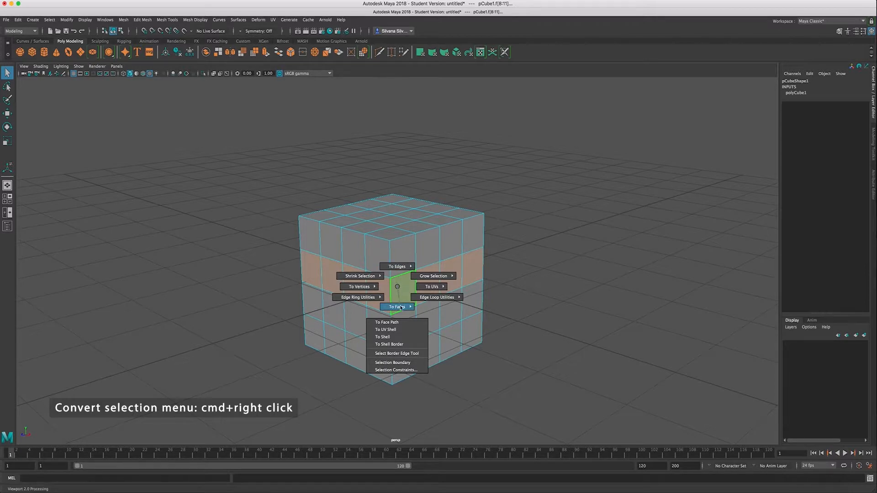
mouse_move(398, 286)
right_mouse_down("ctrl")
mouse_move(400, 306)
mouse_move(397, 279)
right_mouse_up("ctrl")
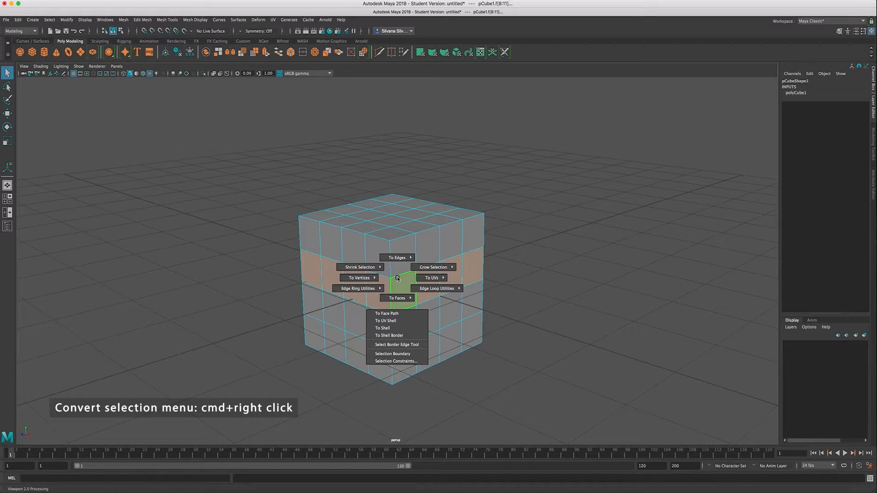
right_click_drag(397, 280, 333, 282, "ctrl")
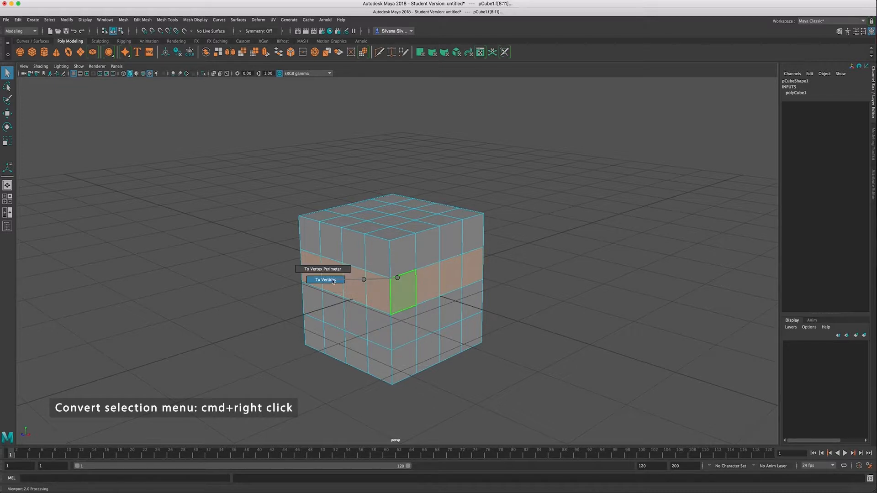
right_click_drag(332, 282, 331, 282, "ctrl")
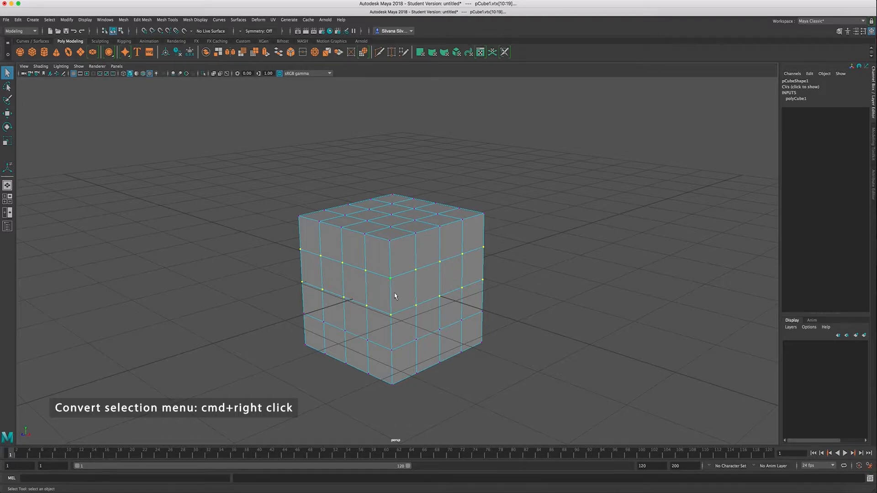
left_click_drag(405, 295, 404, 287, "alt")
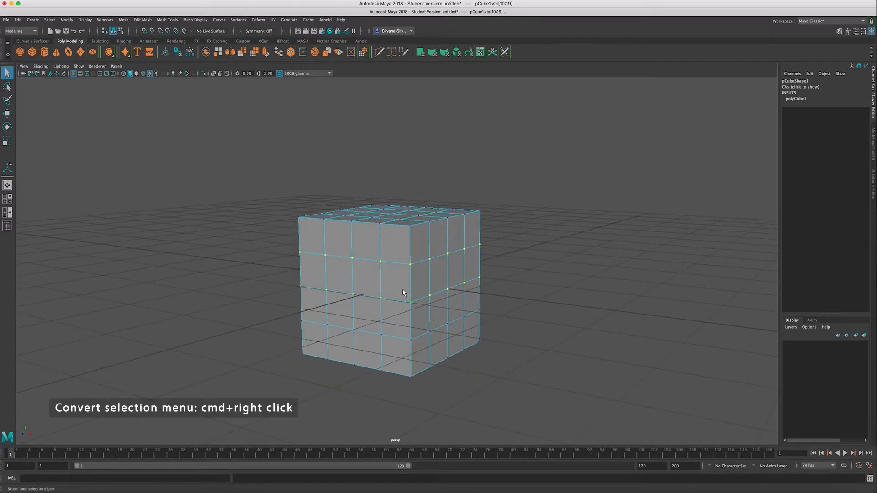
right_click_drag(412, 286, 411, 266, "super")
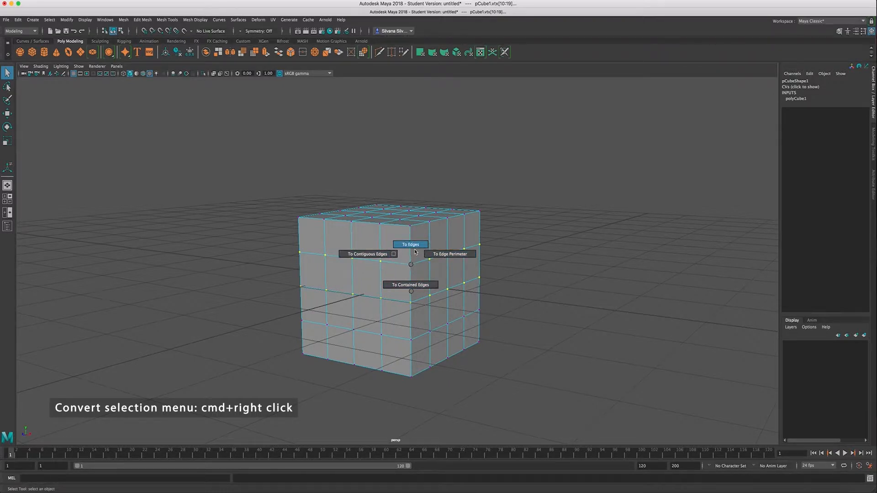
right_click_drag(416, 253, 411, 245, "super")
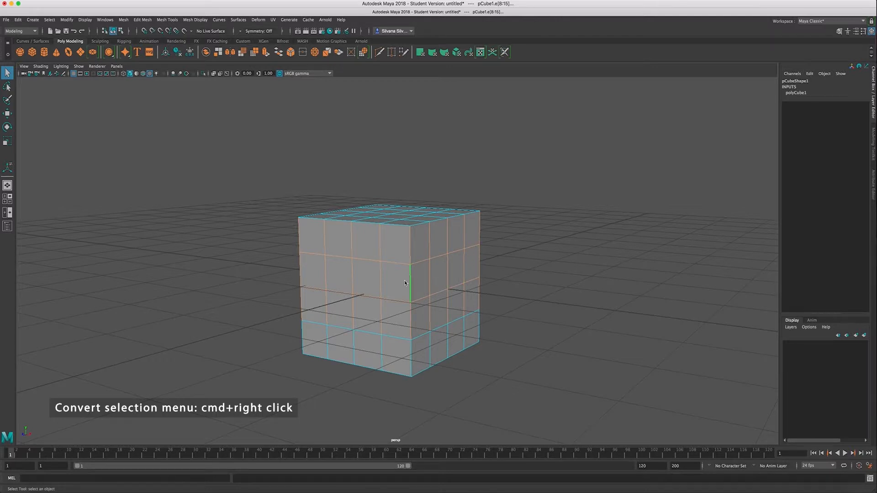
right_click_drag(404, 280, 405, 322, "super")
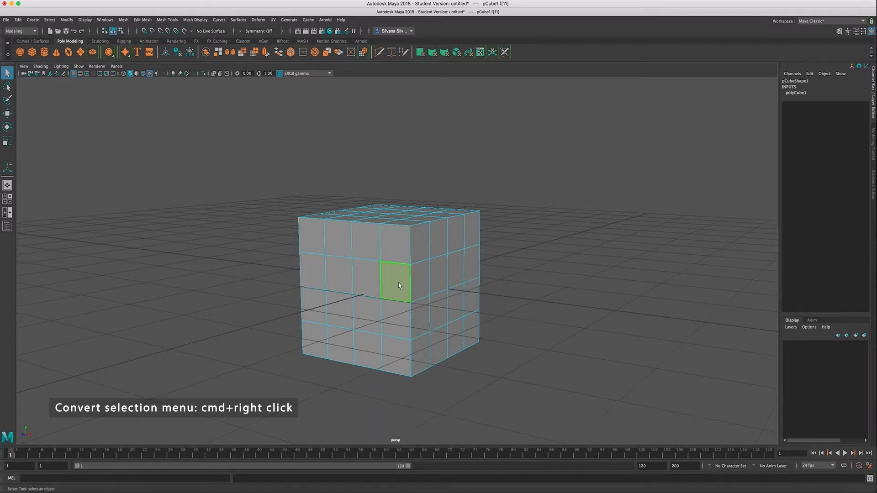
right_click_drag(398, 282, 398, 266, "super")
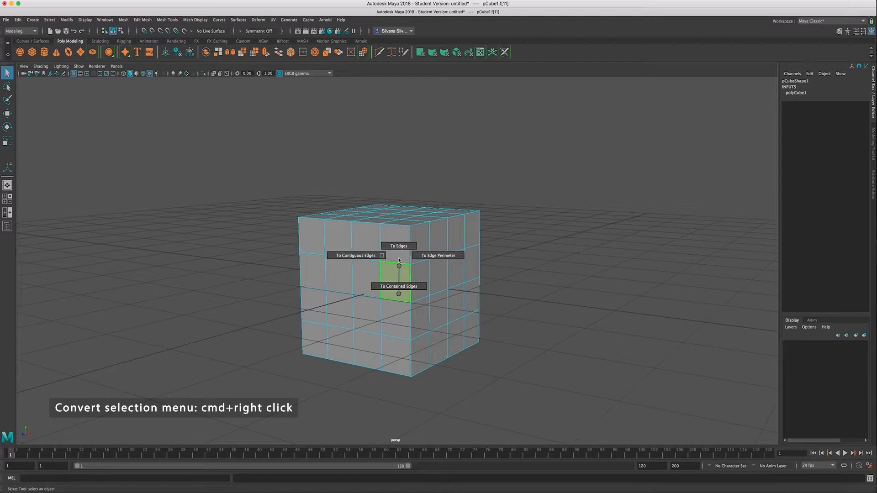
right_click_drag(398, 262, 398, 247, "super")
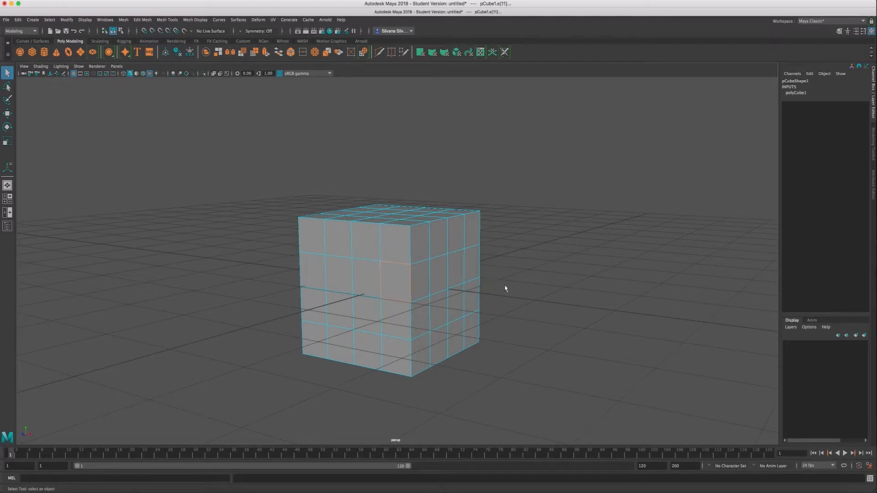
left_click_drag(479, 291, 450, 290, "alt")
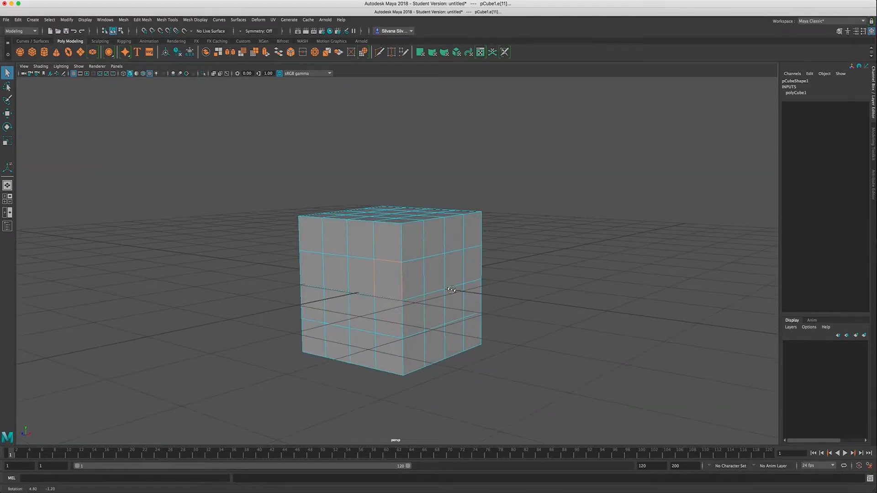
right_click(412, 279)
right_click_drag(412, 279, 378, 279)
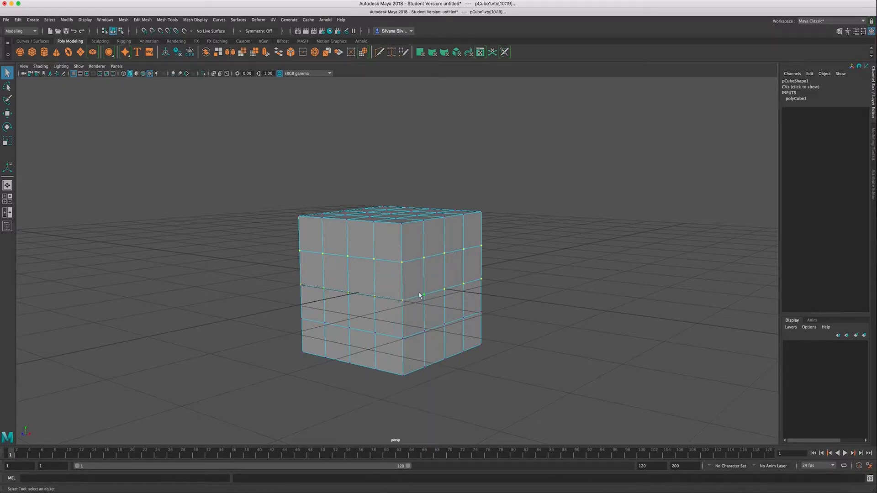
left_click_drag(424, 297, 416, 288, "alt")
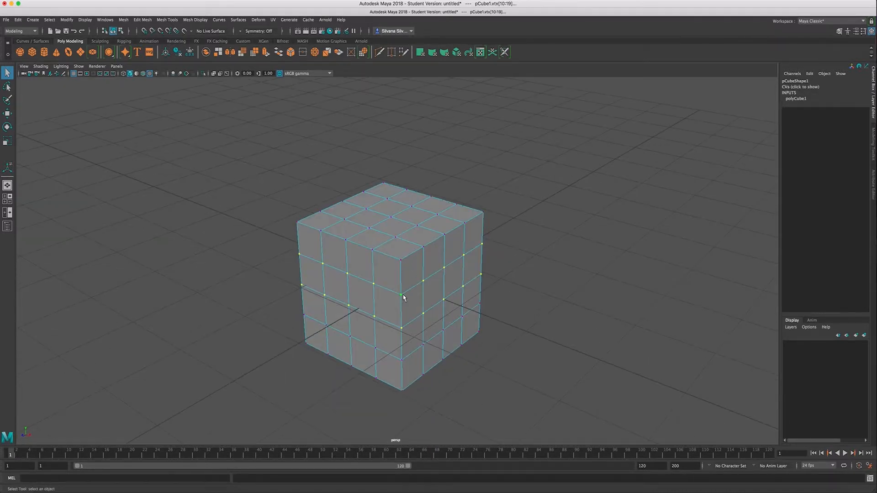
left_click_drag(406, 306, 404, 302, "alt")
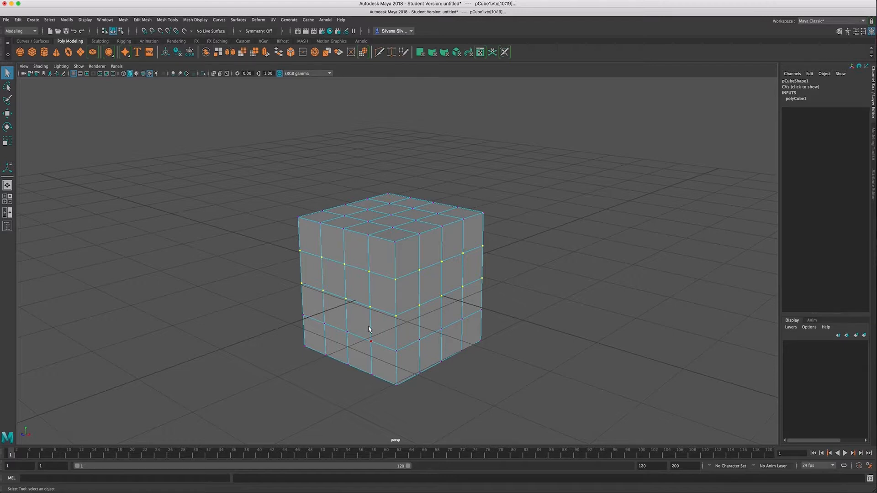
Grow and shrink the vertex selection twice with Shift+> and Shift+<.
key("shift+greater")
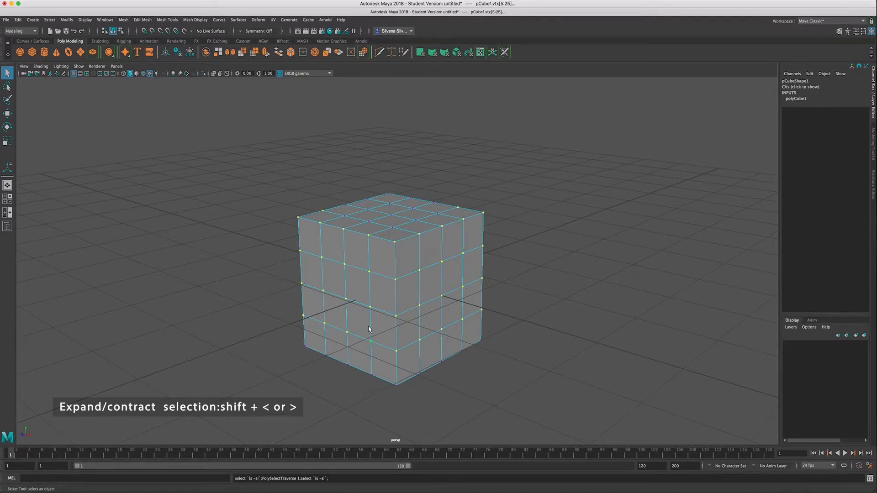
key("shift+less")
key("shift+greater")
key("shift+less")
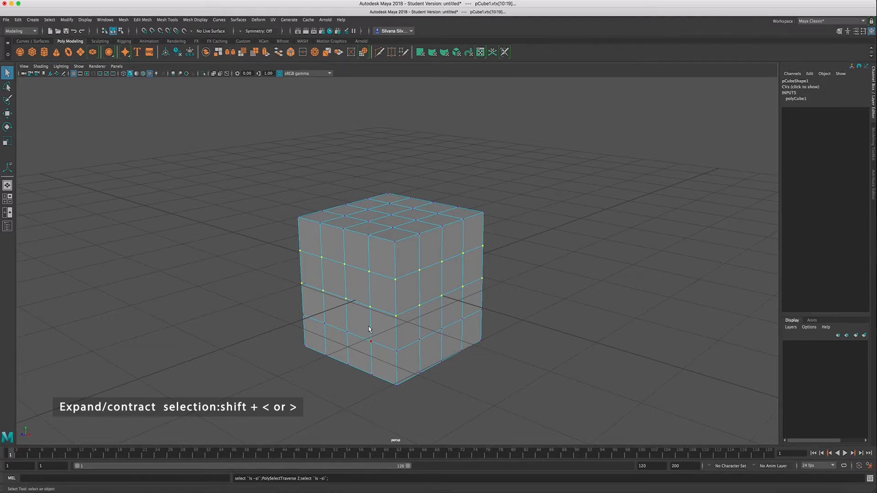
Switch to face mode, select one front face, grow it to a 3x3 block and shrink it back.
right_click_drag(370, 283, 370, 301)
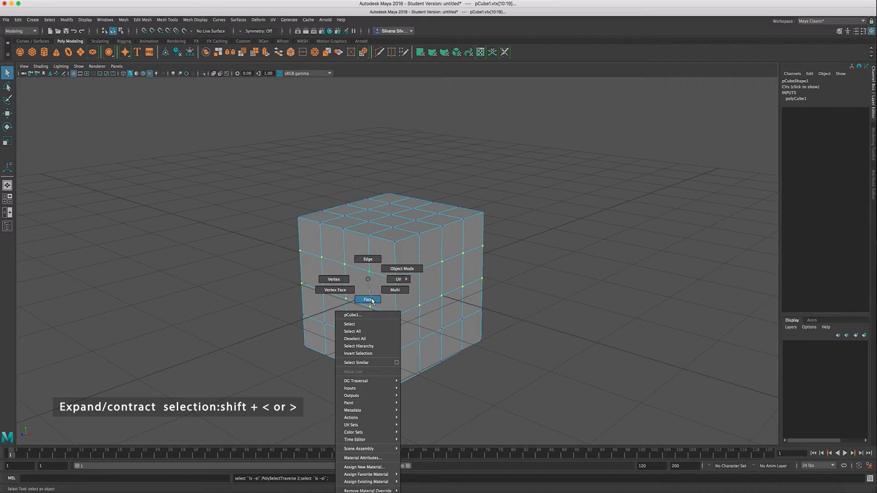
left_click(432, 282)
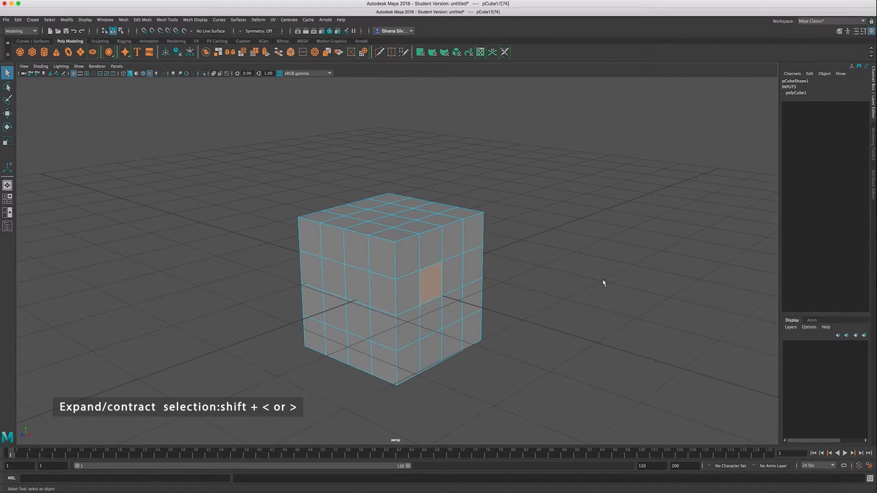
key("shift+greater")
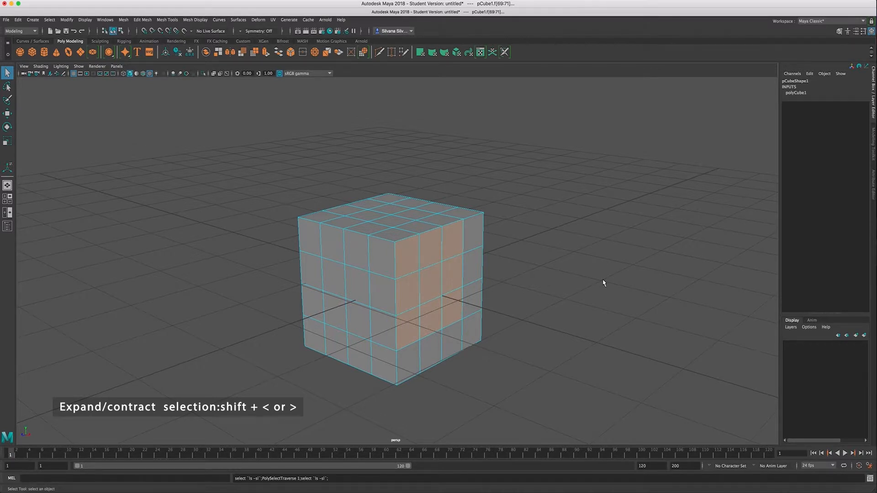
key("shift+less")
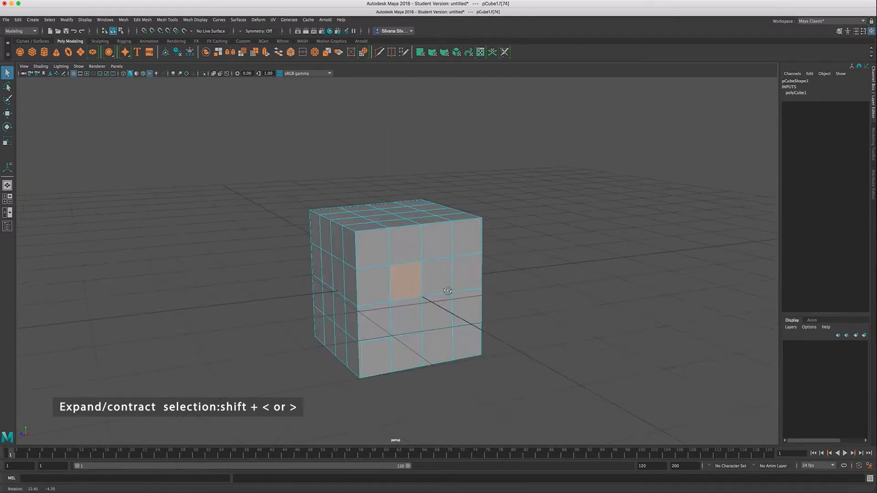
Select the middle ring of faces and grow it to neighbouring rows then shrink it back to the loop.
left_click_drag(504, 296, 452, 289, "alt")
left_click(400, 277)
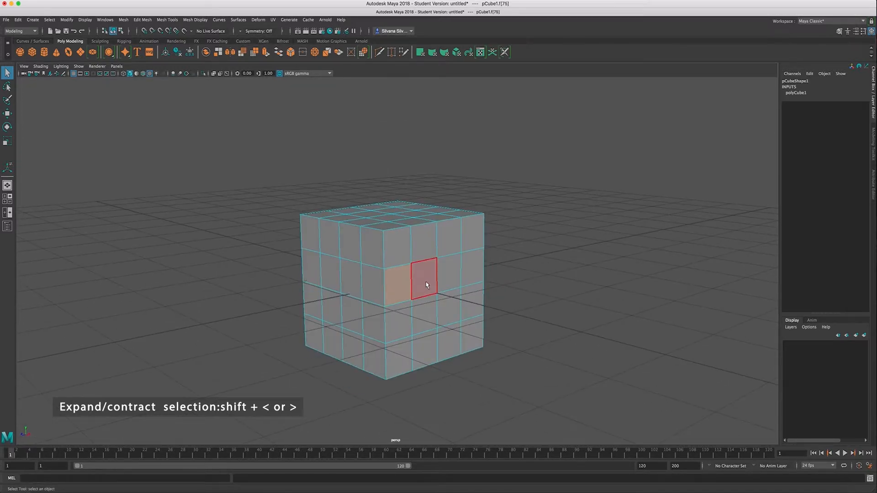
double_click(430, 285, "shift")
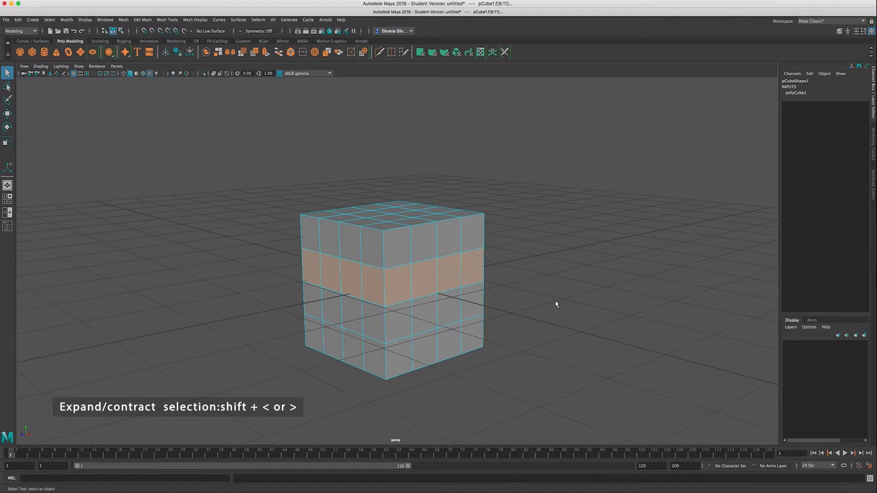
key("shift+greater")
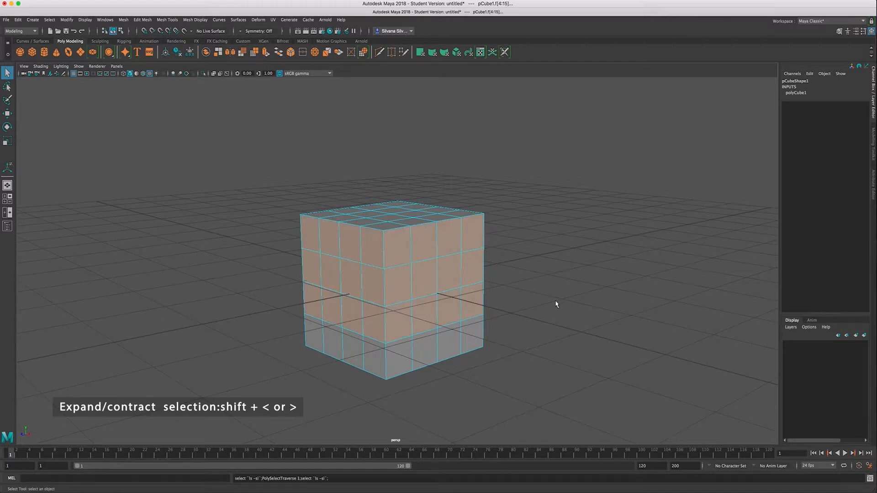
key("shift+less")
key("shift+greater")
key("shift+less")
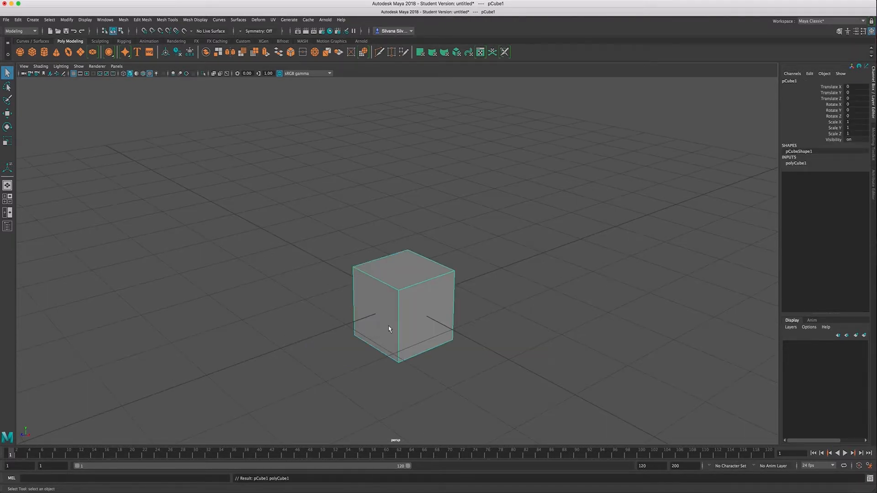
Switch to the Move tool (W) and turn on grid snapping for the cube.
left_click_drag(388, 329, 408, 324, "alt")
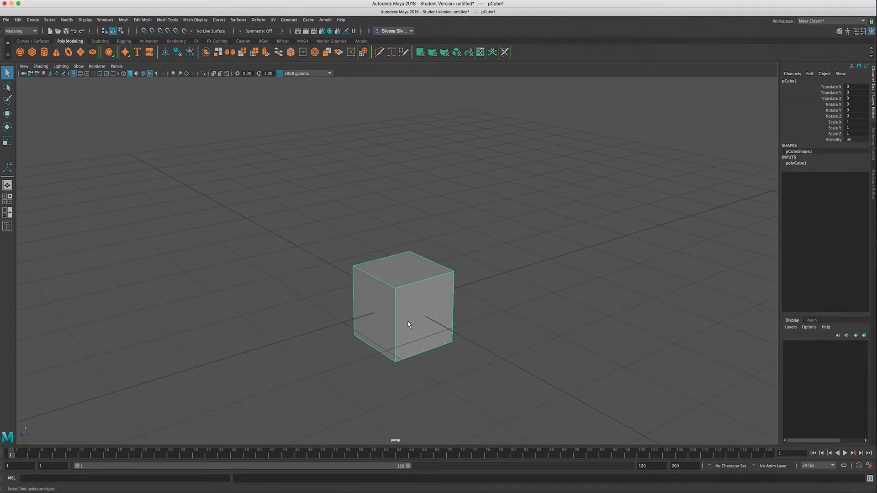
key("w")
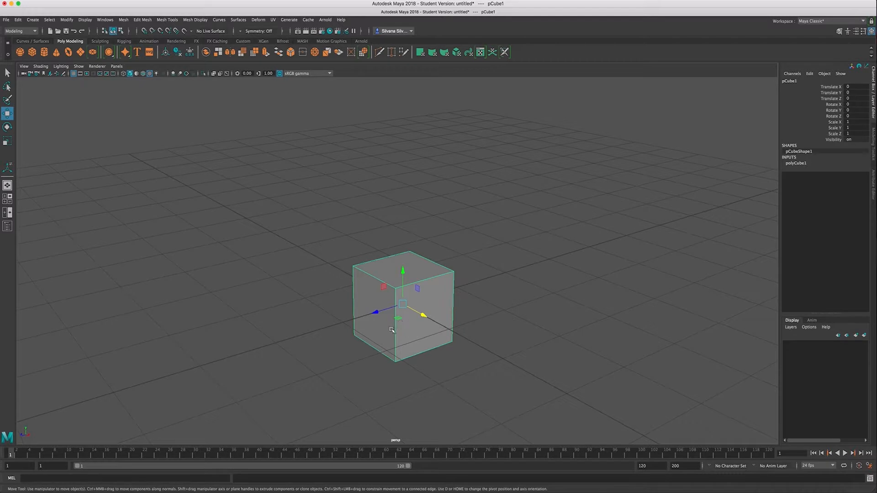
left_click_drag(368, 339, 401, 332, "alt")
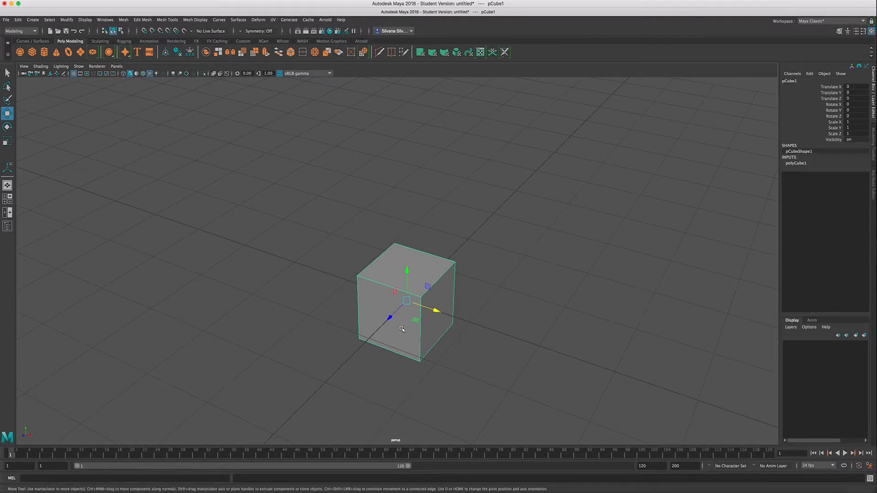
key("x")
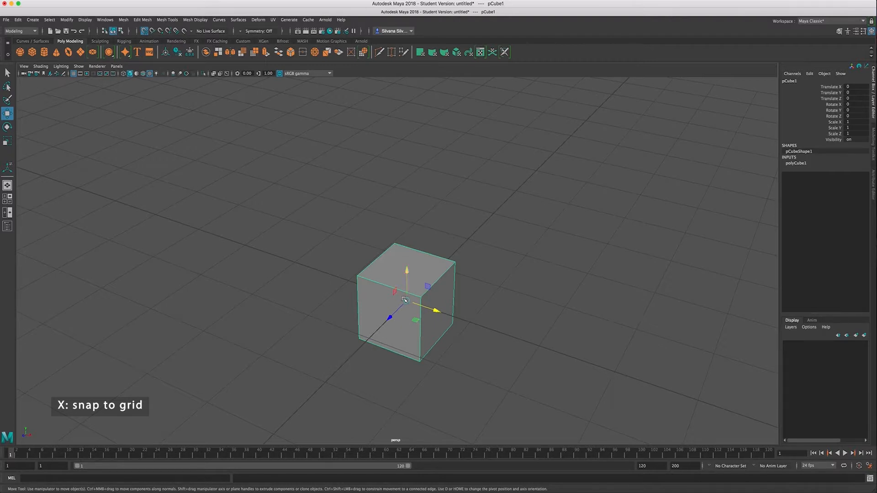
Move pCube1 along X in whole grid steps back to the origin and deselect it.
mouse_move(437, 310)
left_mouse_down()
mouse_move(365, 284)
mouse_move(406, 302)
left_mouse_up()
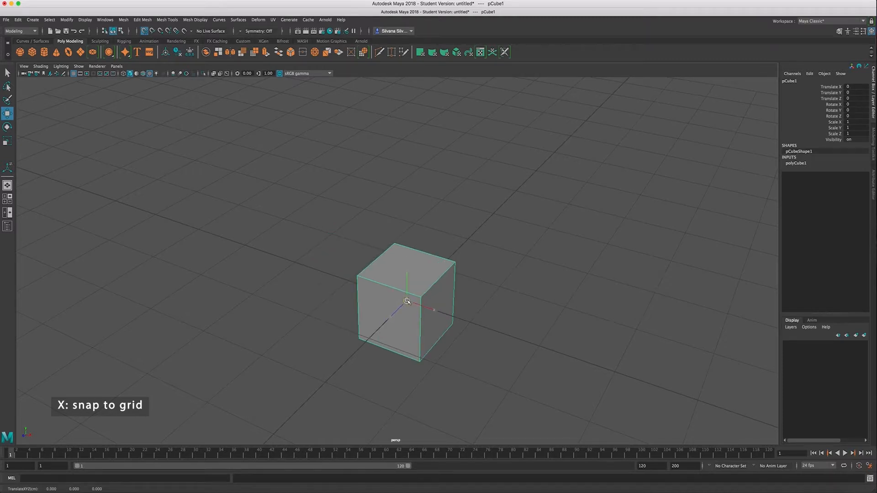
mouse_move(406, 302)
left_mouse_down()
mouse_move(660, 238)
mouse_move(211, 339)
mouse_move(395, 312)
left_mouse_up()
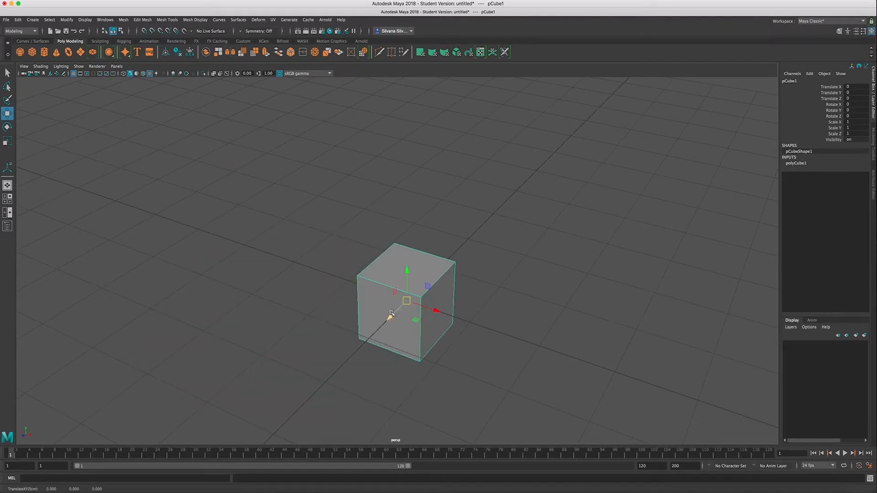
left_click(278, 255)
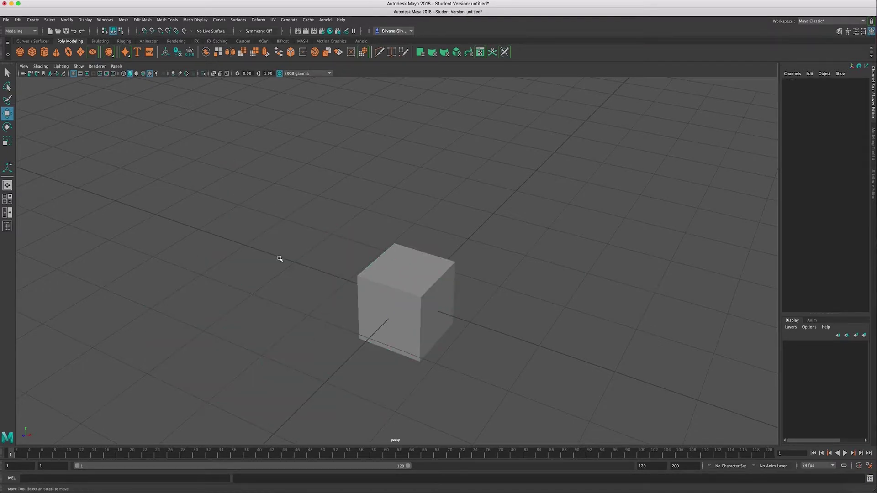
Create a second polygon cube and move it along X out of the big cube.
left_click(33, 53)
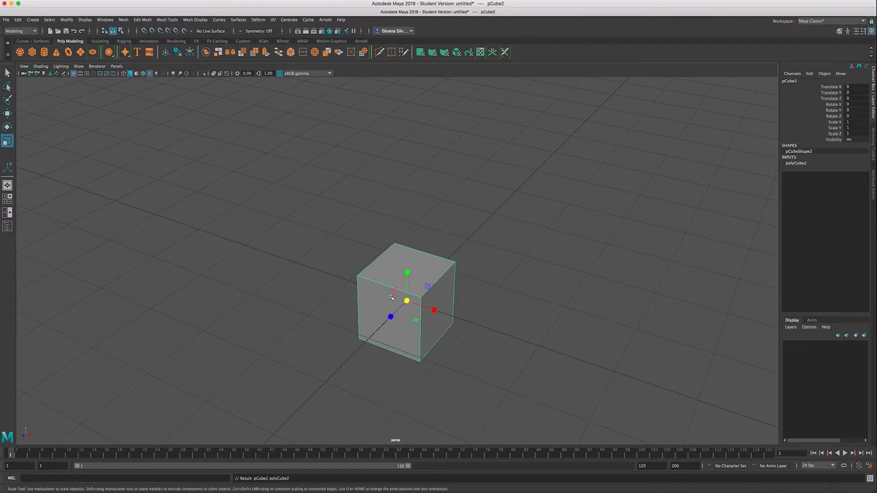
key("w")
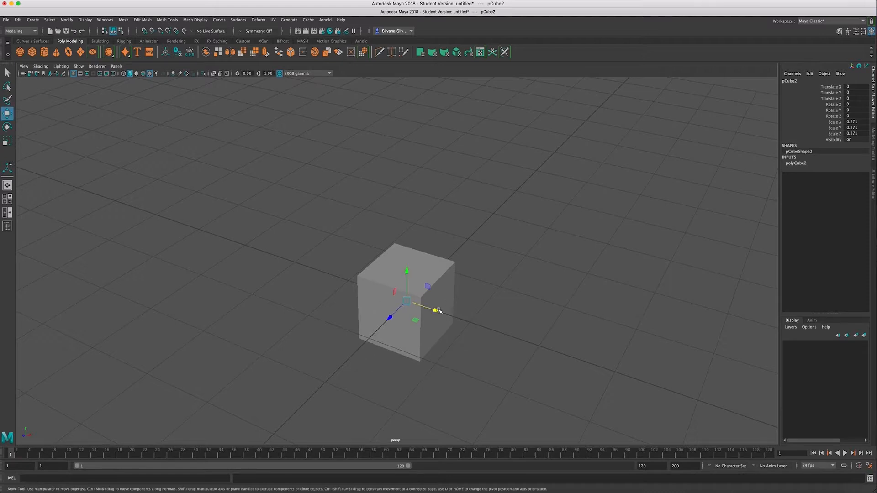
left_click_drag(439, 312, 522, 340)
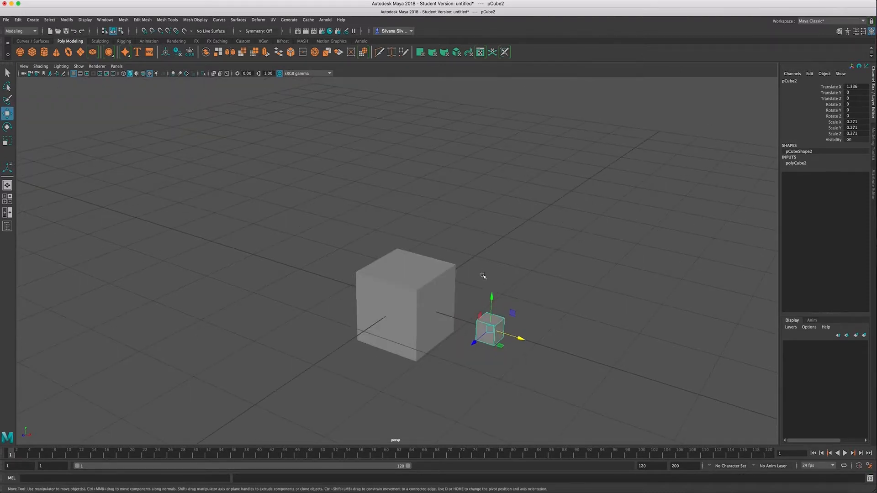
left_click_drag(458, 270, 458, 275, "alt")
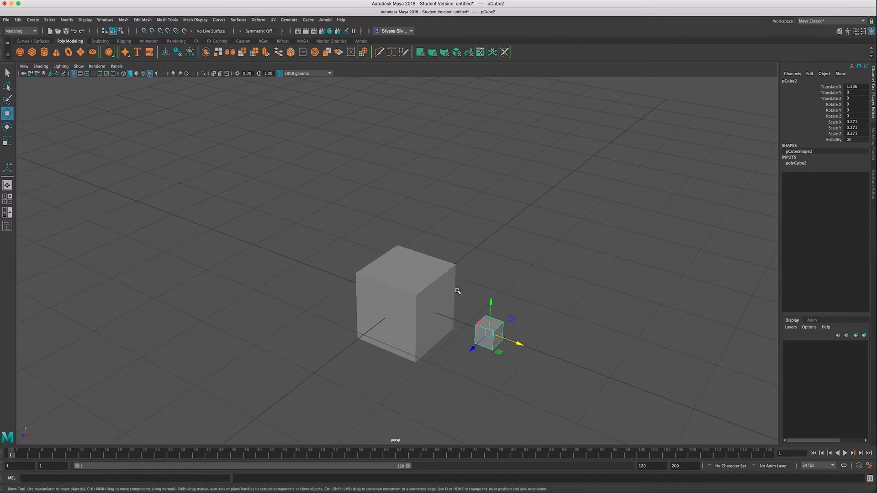
Point-snap the small pCube2 onto pCube1's top corner at 0.5, 0.5, -0.5.
key("v")
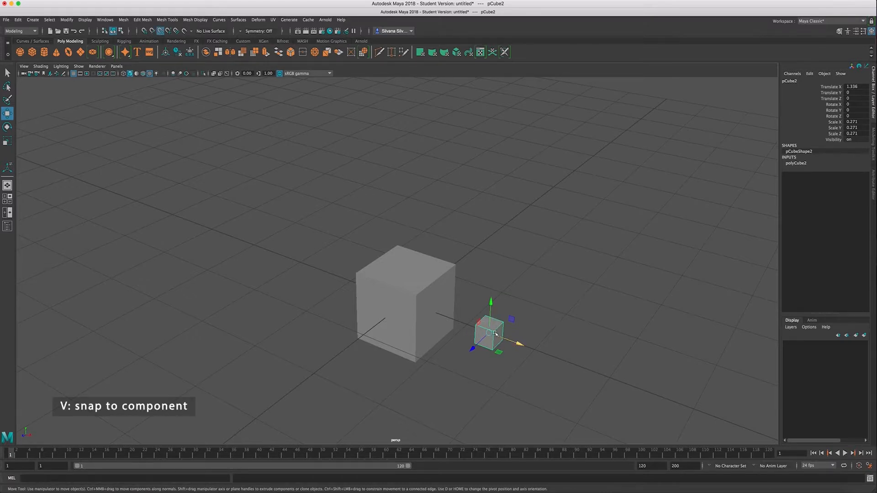
mouse_move(493, 334)
middle_mouse_down()
mouse_move(452, 263)
mouse_move(414, 293)
mouse_move(416, 359)
mouse_move(357, 334)
mouse_move(454, 329)
mouse_move(415, 293)
mouse_move(459, 258)
middle_mouse_up()
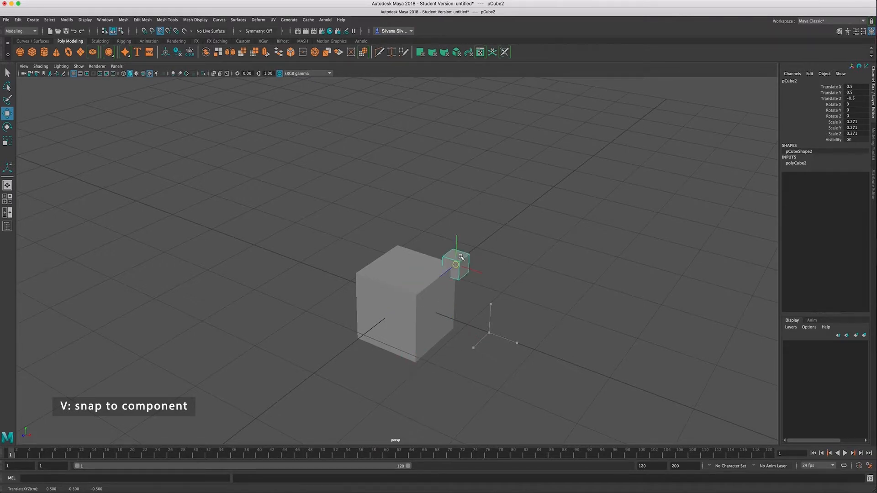
left_click(508, 261)
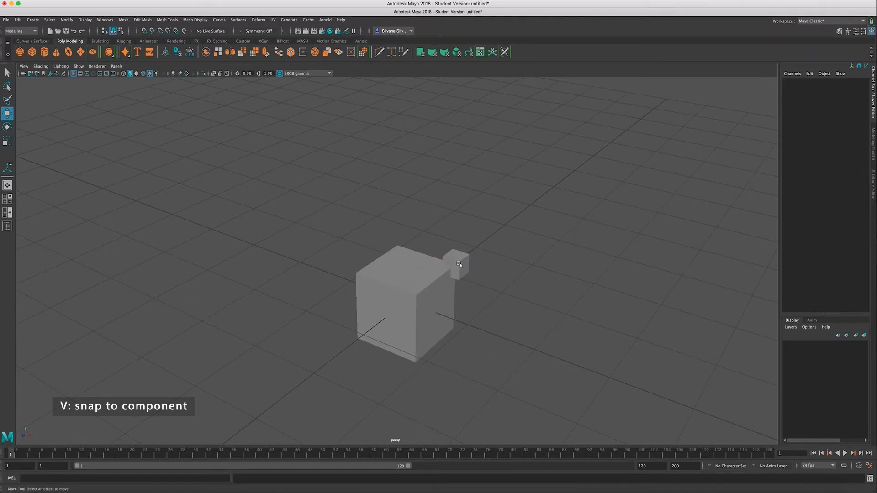
left_click(459, 263)
Toggle the small cube into vertex mode with F8 and back to object mode.
left_click_drag(528, 277, 521, 272, "alt")
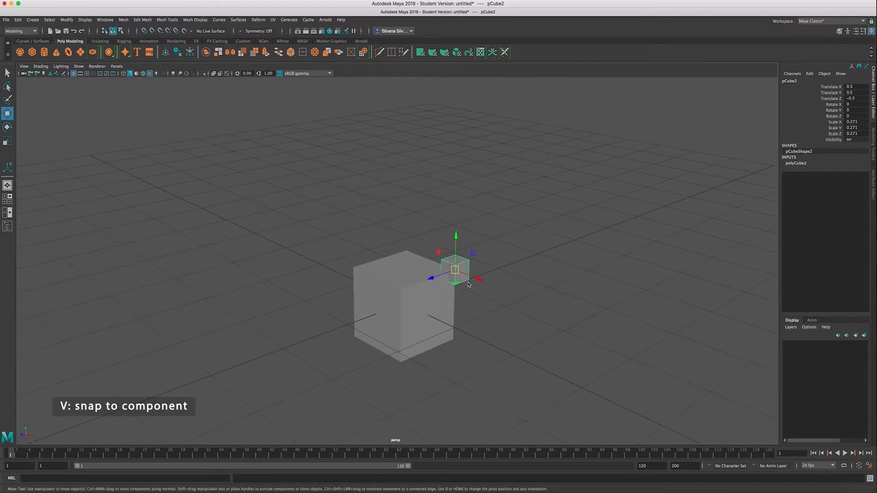
key("F8")
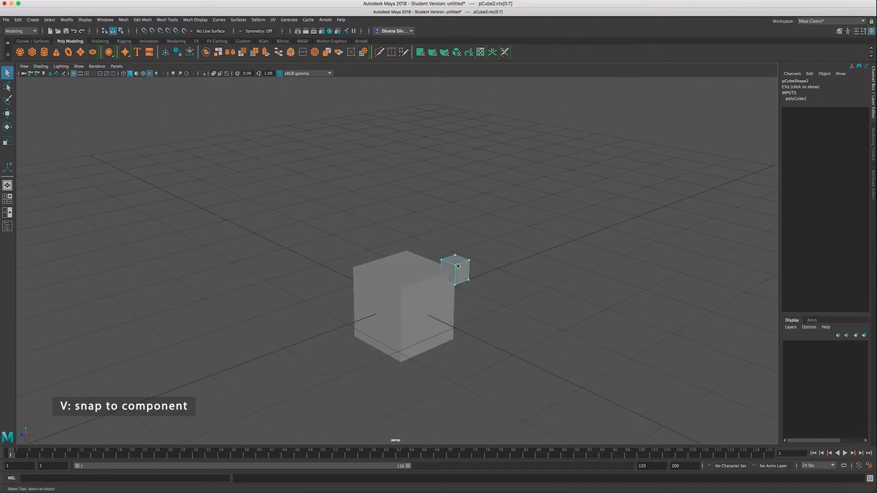
right_click_drag(455, 266, 488, 250)
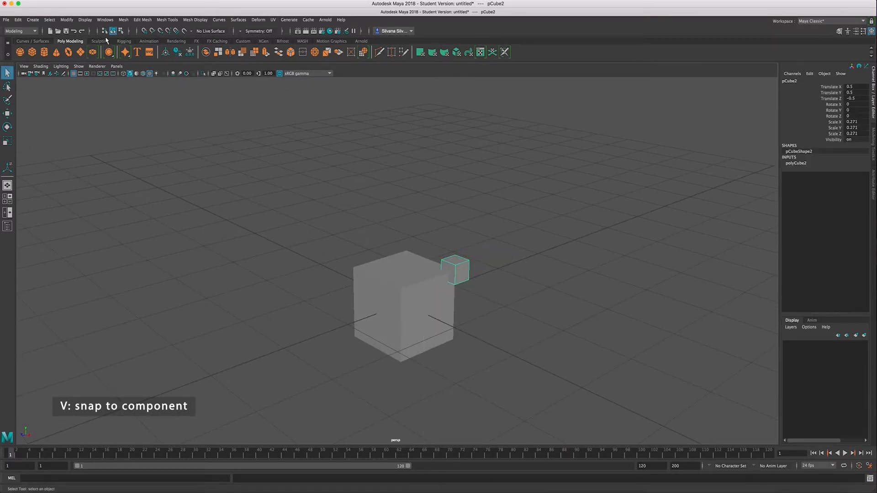
left_click(123, 41)
Place a three-joint skeleton chain left of the cubes and raise it slightly.
left_click(33, 52)
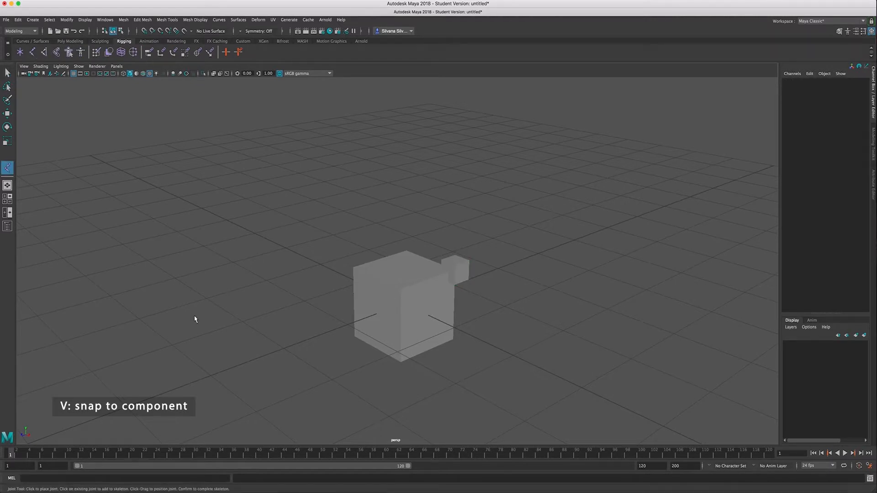
left_click(175, 277)
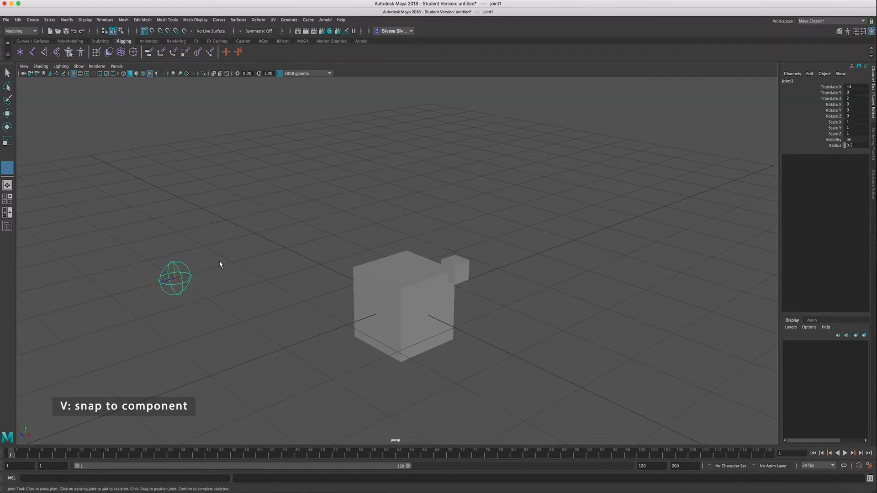
left_click(233, 261)
left_click(284, 248)
key("Return")
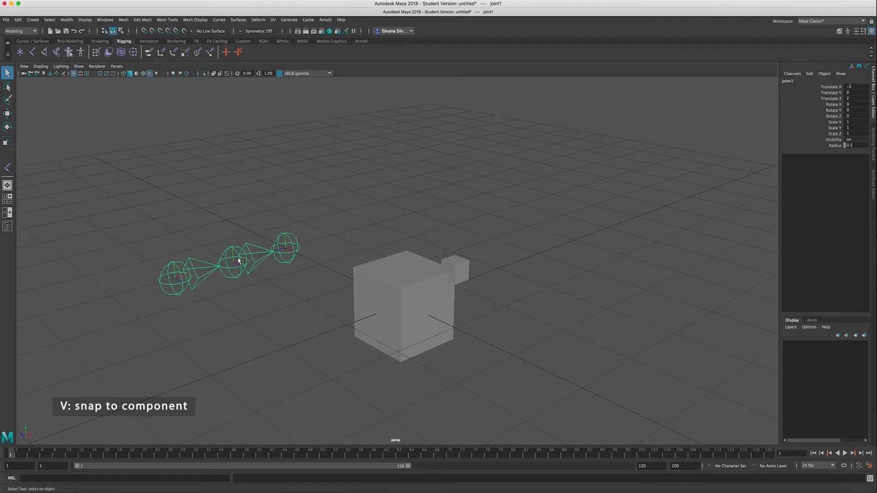
left_click_drag(172, 246, 172, 226)
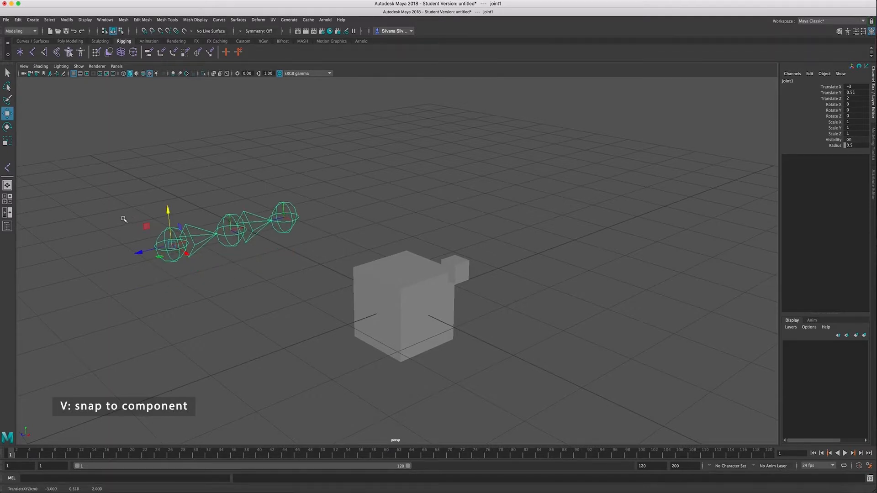
middle_click_drag(137, 219, 253, 274, "alt")
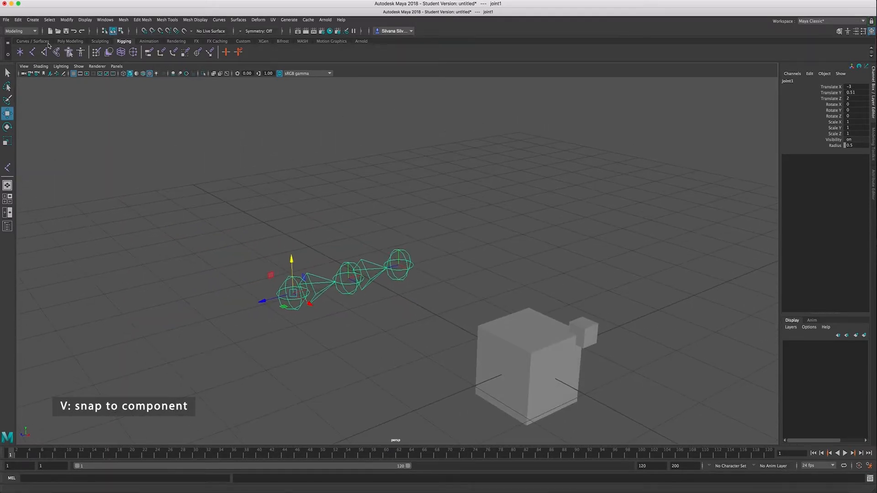
Snap a NURBS circle control onto the first joint at -3, 0.51, 2 and reframe the view.
left_click(32, 41)
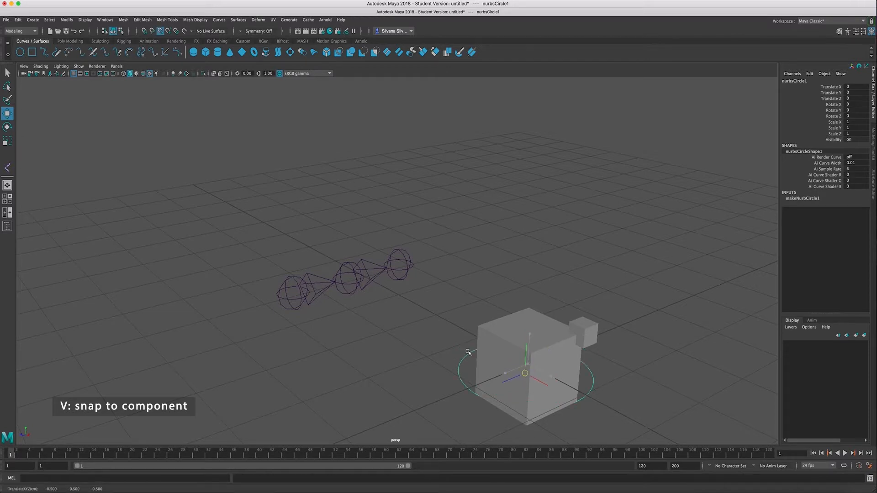
left_click_drag(528, 366, 293, 295)
mouse_move(301, 302)
left_mouse_down("alt")
mouse_move(361, 347)
mouse_move(380, 331)
mouse_move(391, 343)
left_mouse_up("alt")
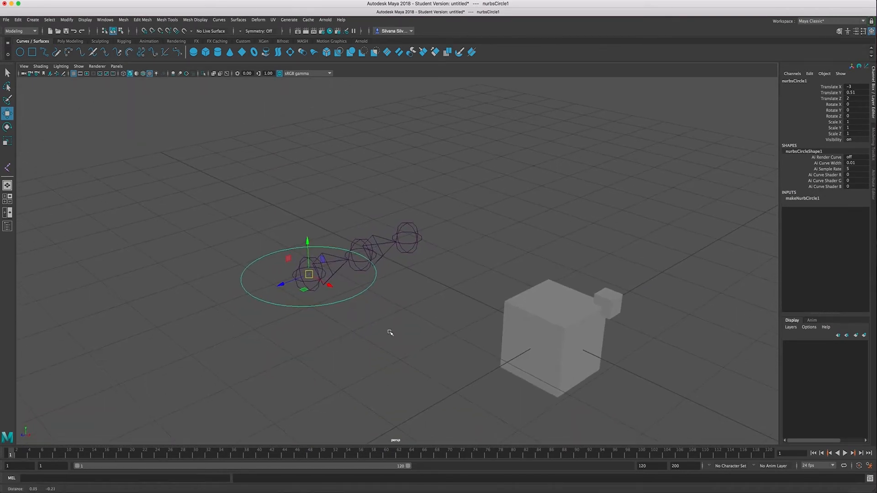
key("q")
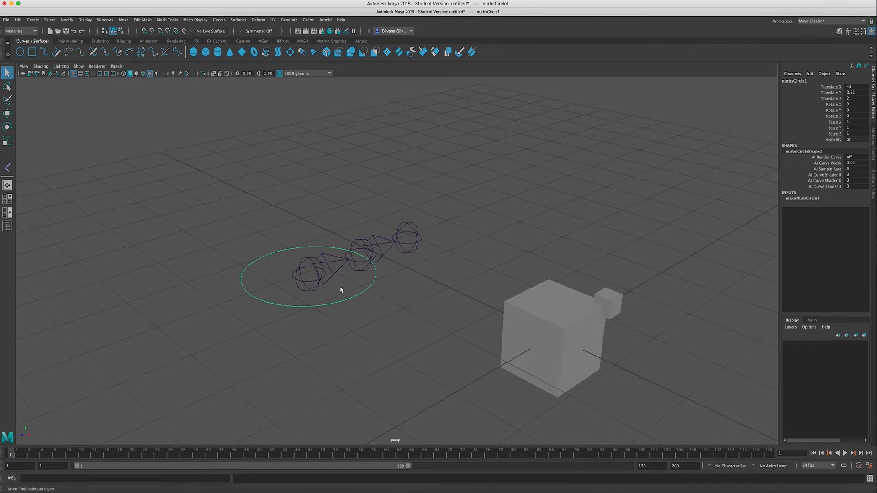
left_click_drag(346, 294, 342, 294, "alt")
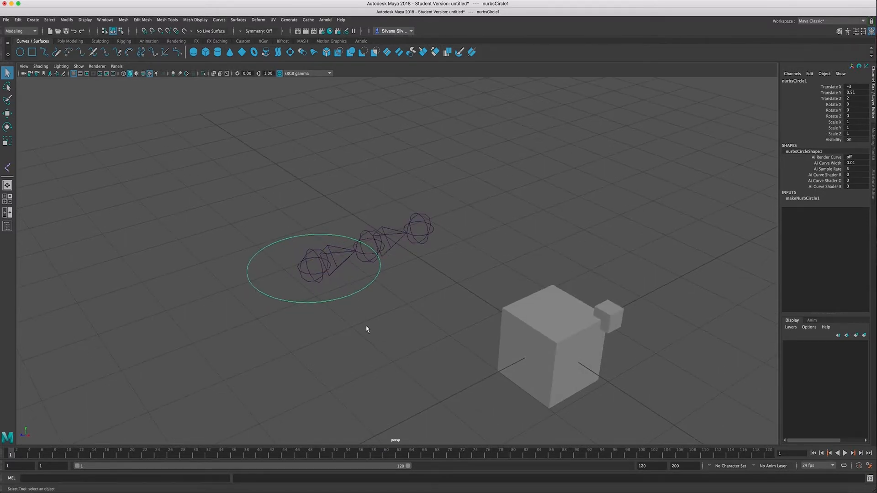
middle_click_drag(383, 320, 331, 313, "alt")
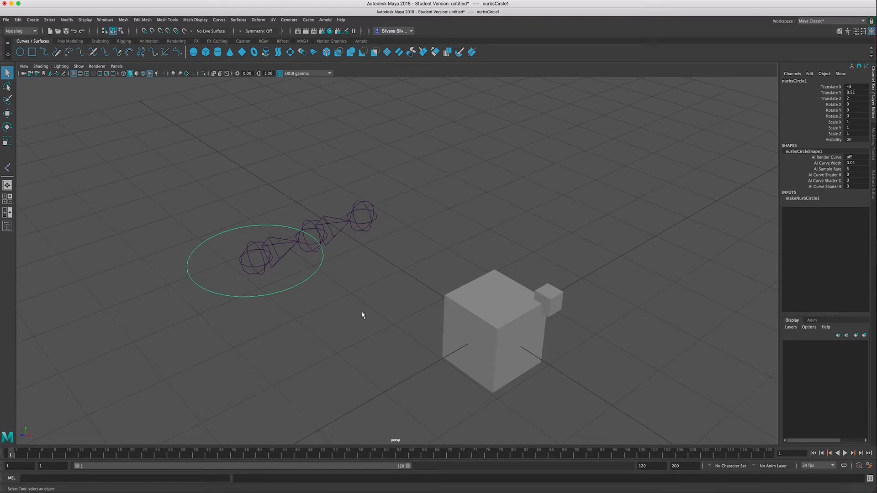
scroll(363, 315, "down", 3)
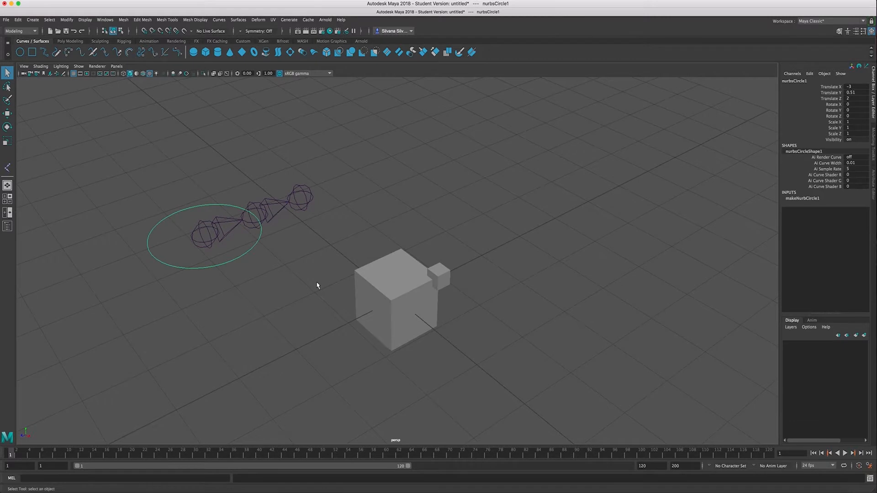
Delete the joint chain, the circle and the small cube from the scene.
left_click(202, 226, "shift")
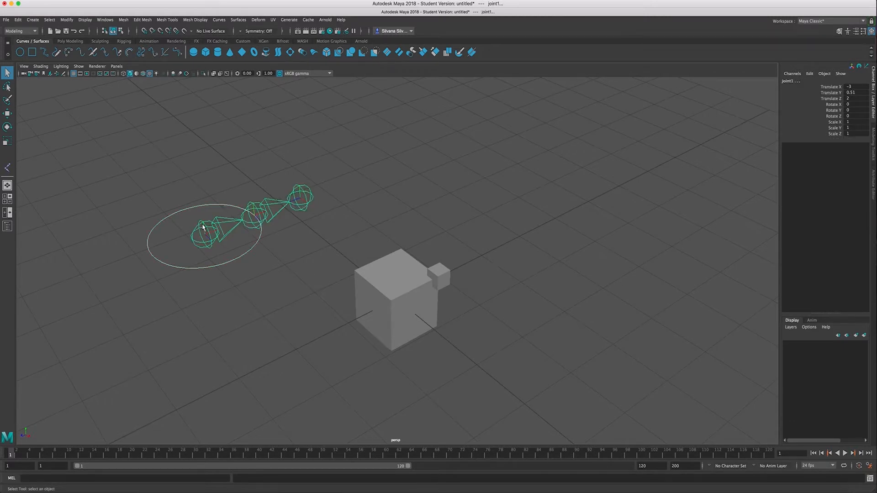
key("Delete")
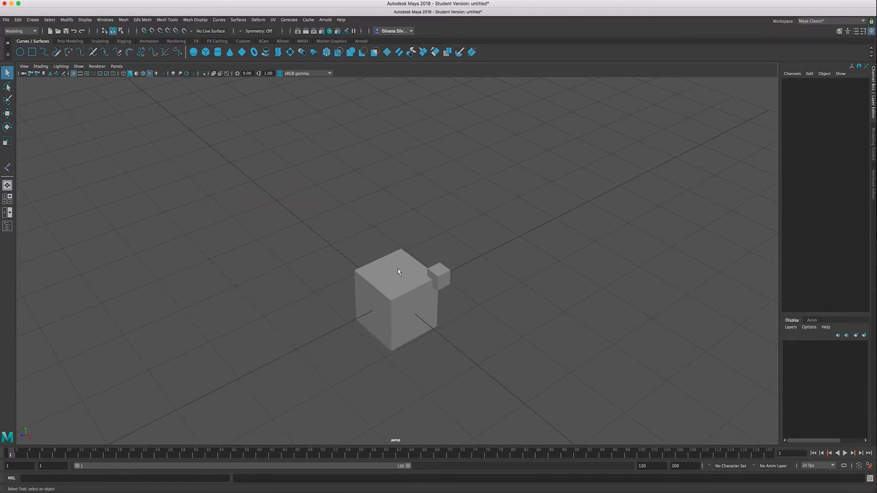
left_click(70, 42)
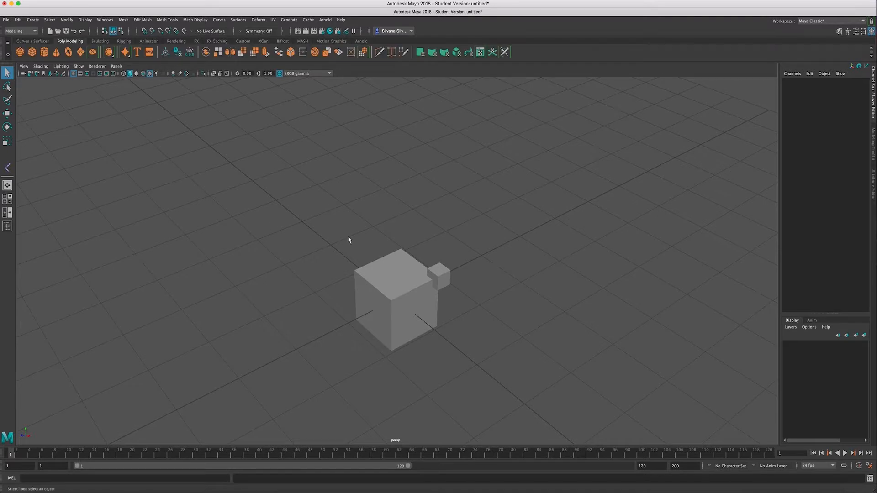
left_click(448, 277)
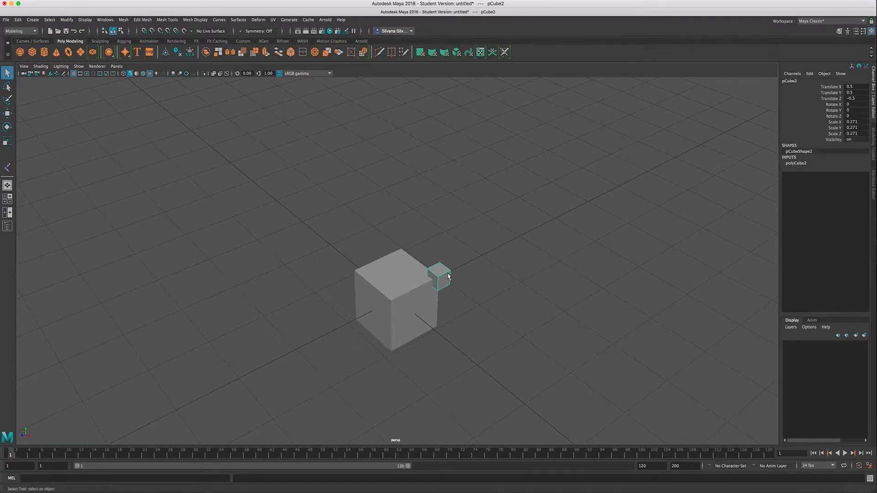
key("Delete")
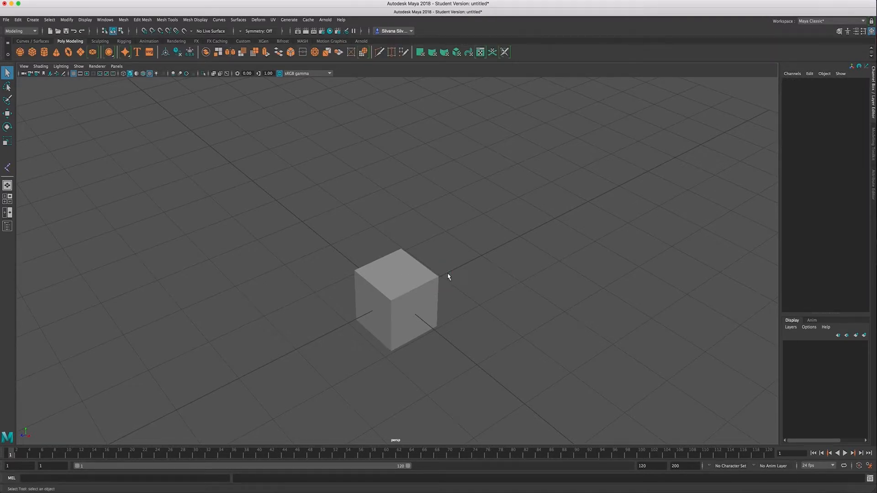
Select pCube1, undo its edge softening and bring up its polygon tools marking menu.
left_click(403, 274)
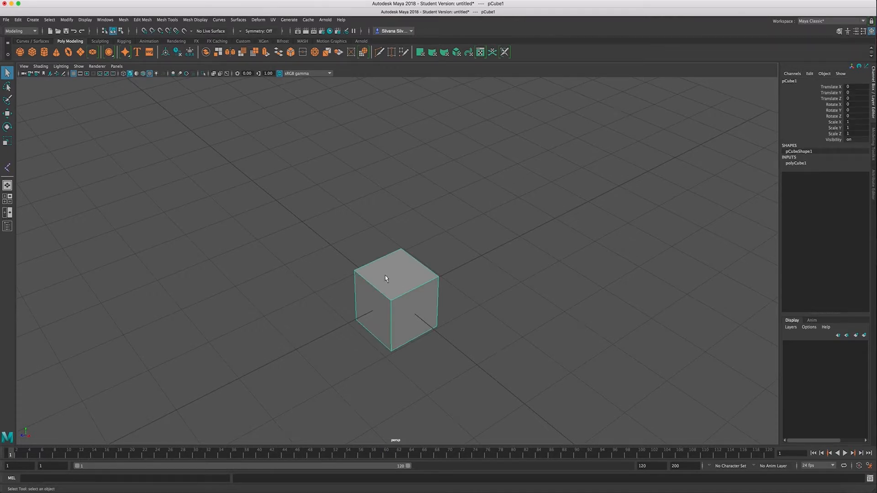
key("ctrl+z")
right_click(401, 276, "shift")
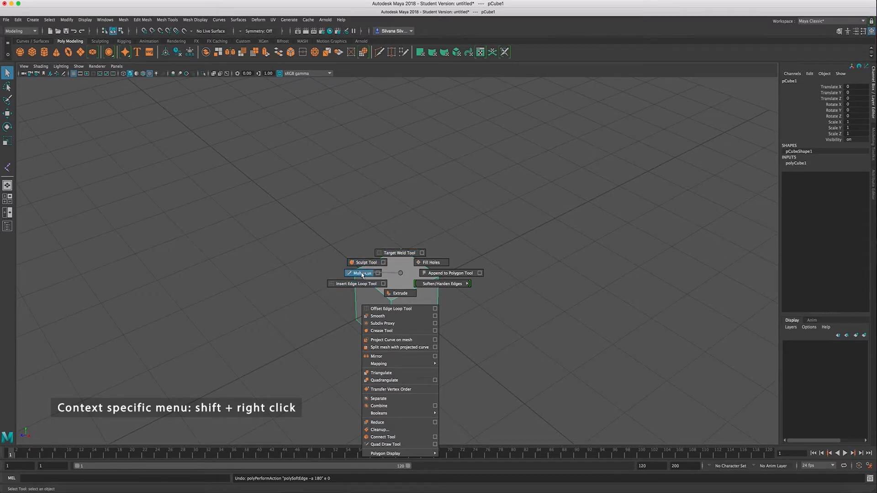
Slice a closed Multi-Cut loop across a side face of the cube and commit it.
right_click_drag(363, 274, 363, 274, "shift")
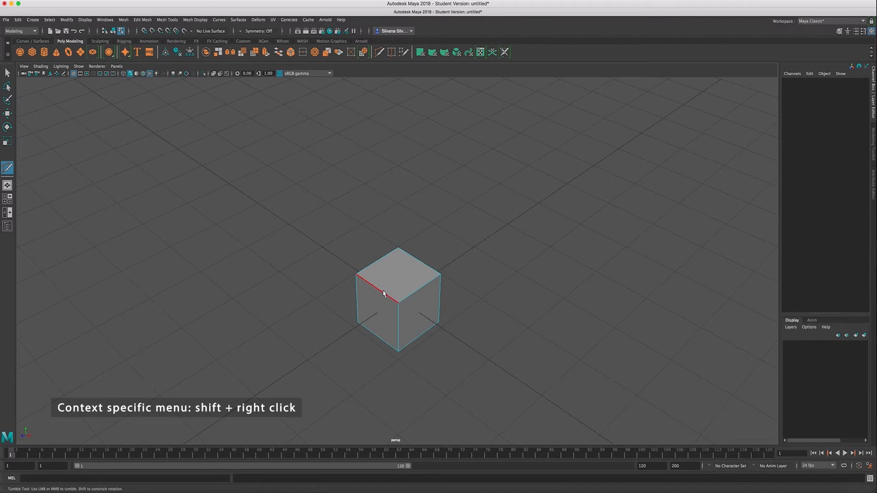
left_click(377, 335)
left_click(398, 327)
left_click(377, 289)
left_click(357, 300)
left_click(377, 338)
mouse_move(378, 338)
middle_mouse_down("alt")
mouse_move(425, 302)
mouse_move(395, 278)
middle_mouse_up("alt")
key("q")
Extrude the cube's top face upward into a taller block.
right_click(397, 287, "shift")
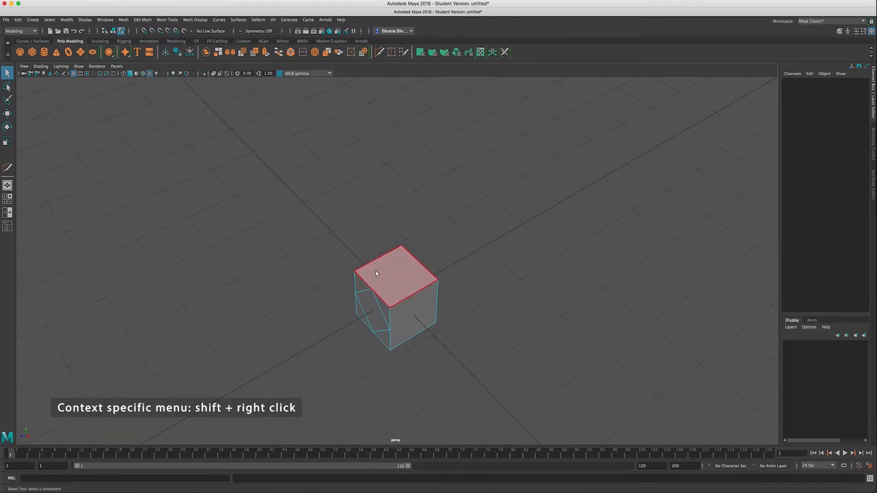
left_click(376, 274)
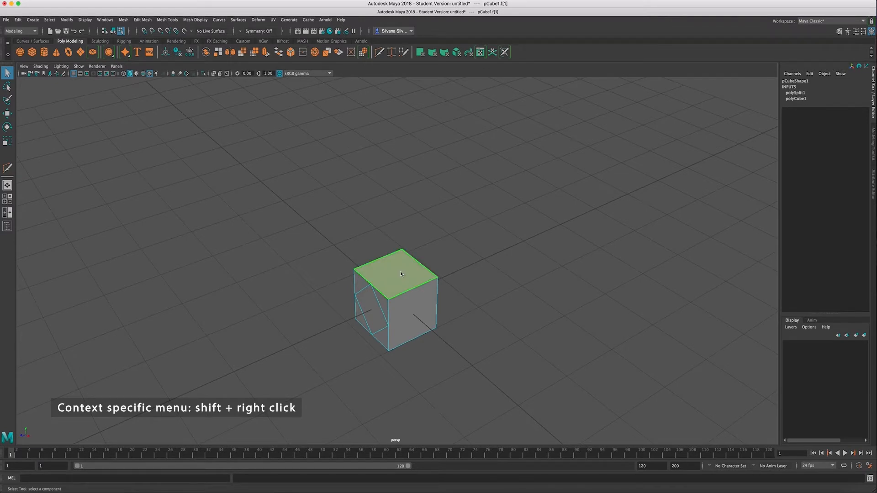
right_click(402, 274, "shift")
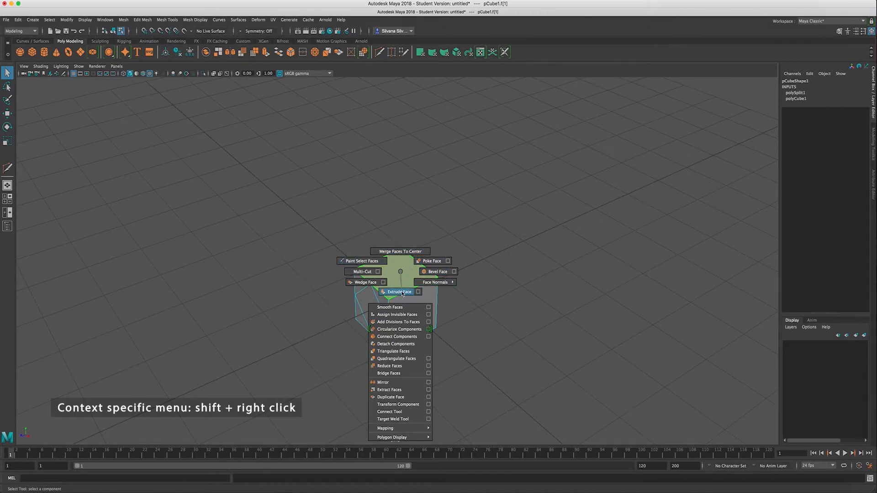
left_click(400, 293)
left_click_drag(396, 254, 397, 212)
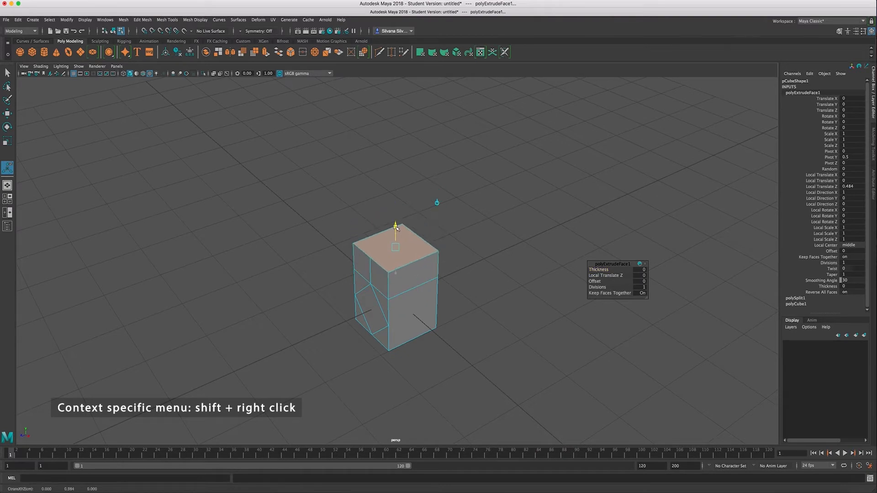
left_click_drag(383, 264, 404, 260, "alt")
Reselect the whole block, move the camera closer and show the Modeling Toolkit panel.
key("q")
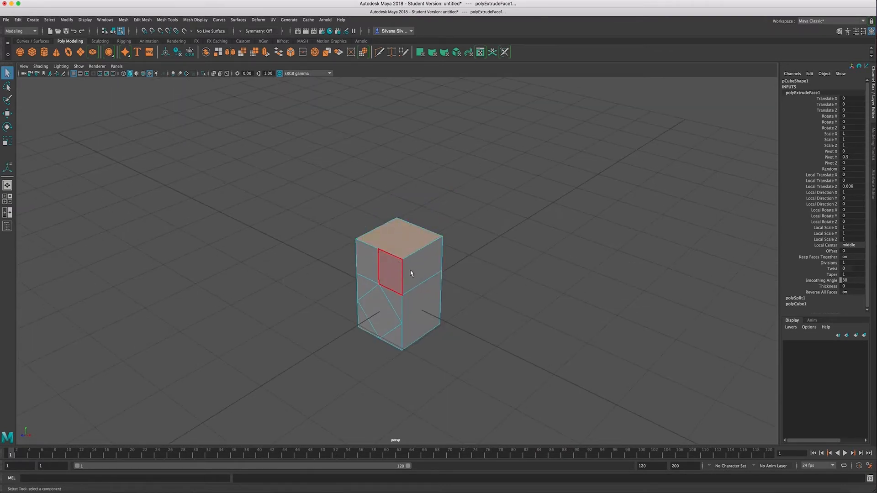
left_click(407, 248)
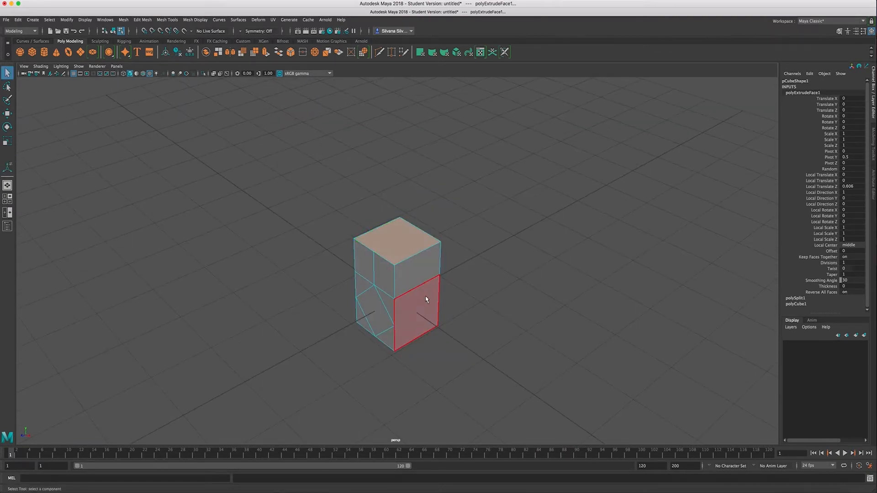
left_click_drag(385, 293, 452, 301, "alt")
scroll(391, 276, "up", 2)
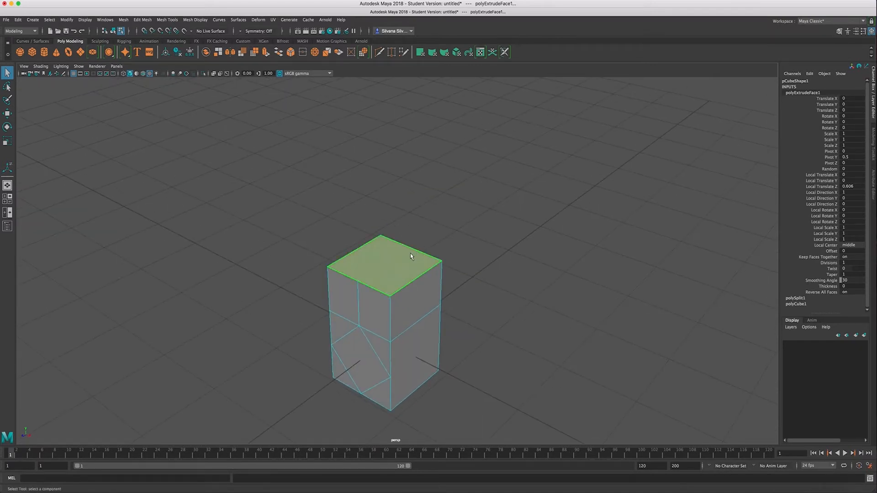
left_click(873, 143)
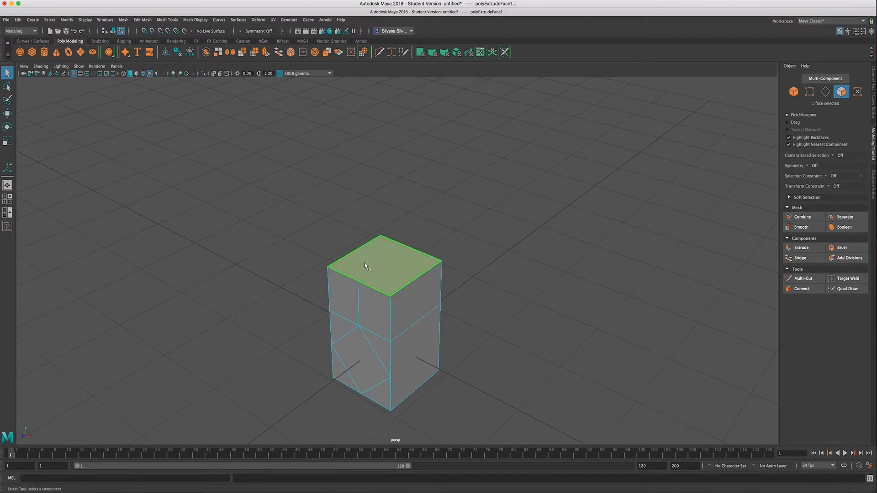
right_click_drag(369, 271, 398, 250)
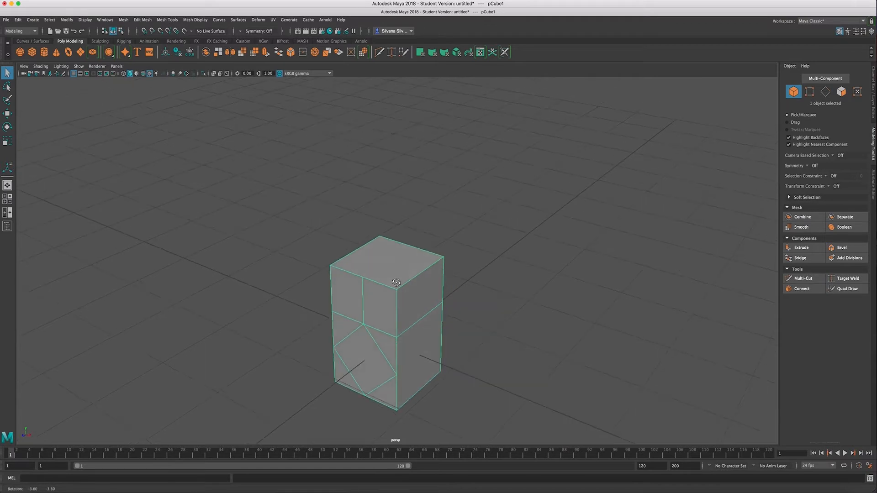
mouse_move(391, 283)
right_mouse_down("alt")
mouse_move(397, 294)
mouse_move(375, 299)
right_mouse_up("alt")
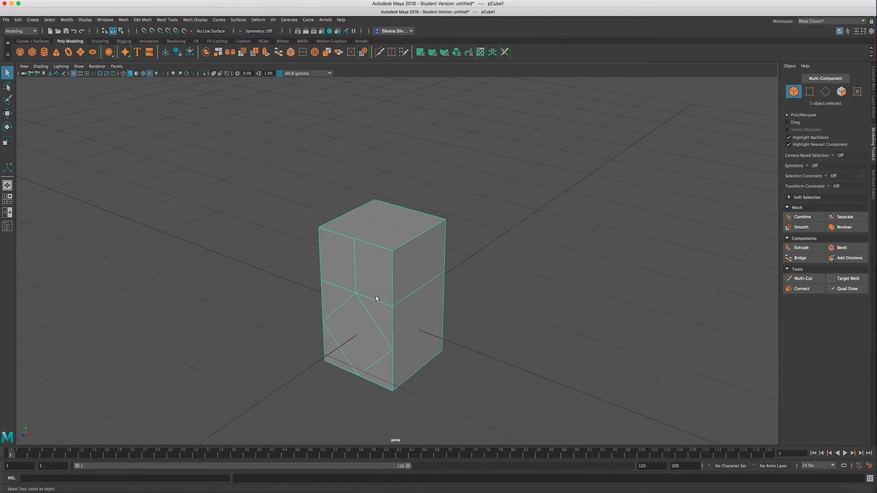
left_click_drag(376, 293, 383, 236, "alt")
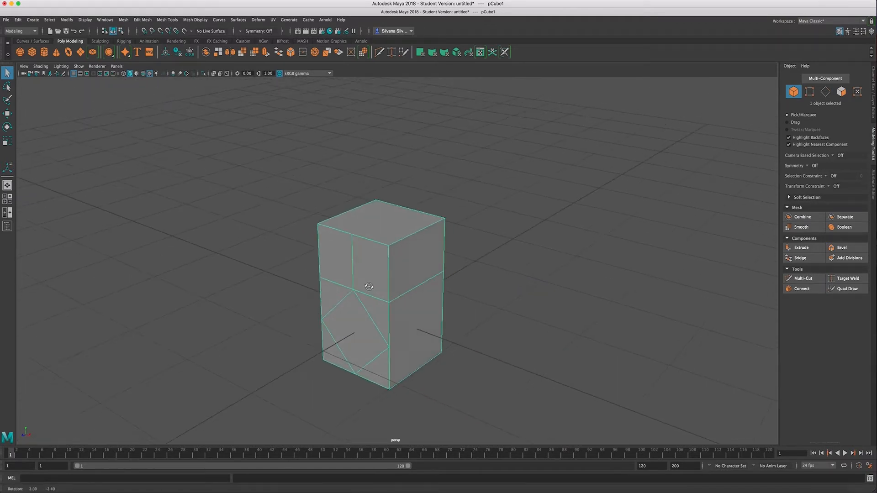
right_click_drag(383, 232, 383, 220)
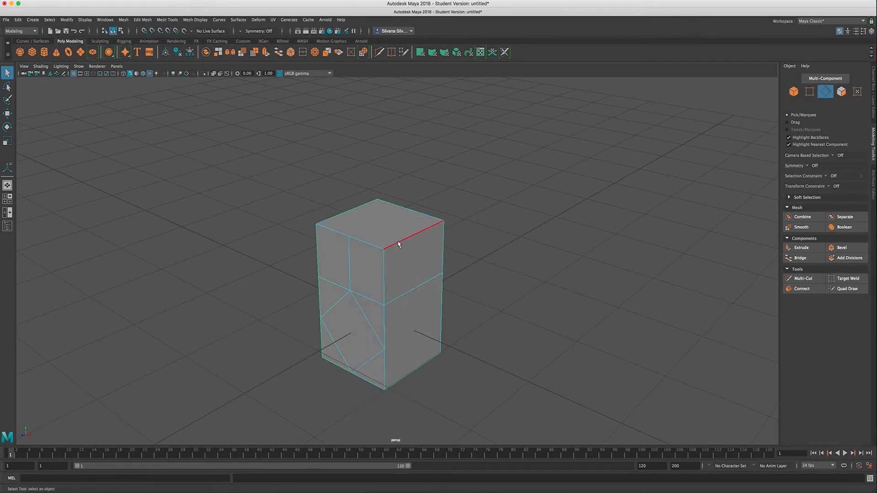
left_click(365, 244)
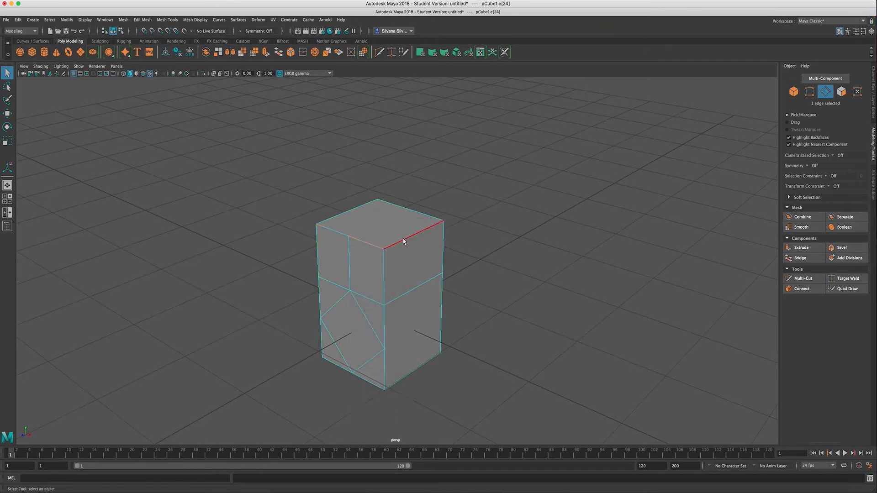
left_click(384, 241)
right_click_drag(385, 232, 411, 214)
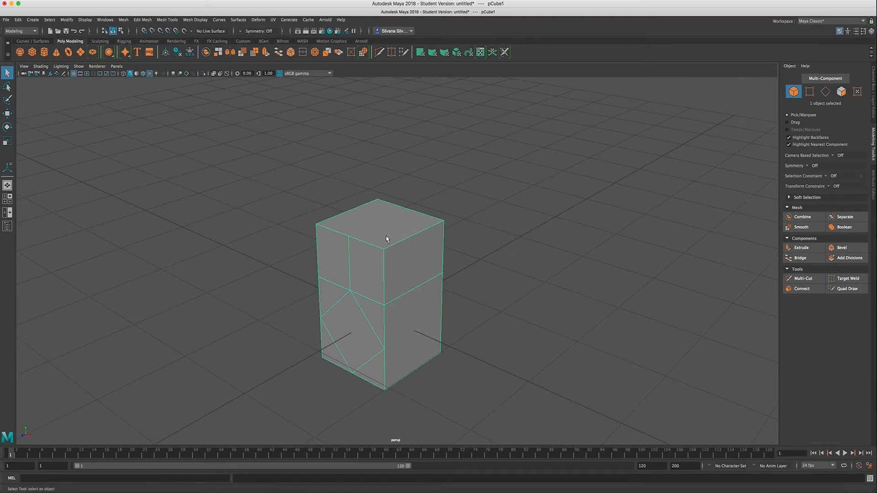
mouse_move(387, 244)
left_mouse_down("alt")
mouse_move(370, 259)
mouse_move(412, 245)
mouse_move(404, 254)
mouse_move(399, 235)
mouse_move(404, 257)
left_mouse_up("alt")
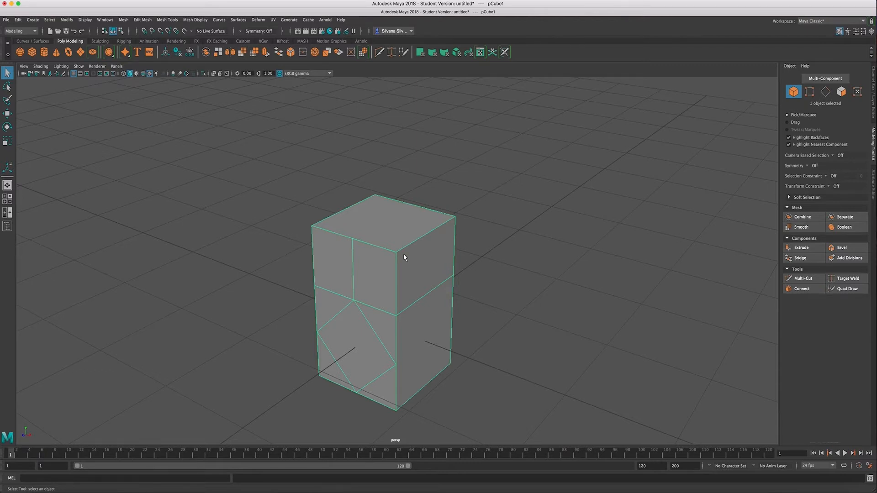
mouse_move(404, 257)
left_mouse_down("alt")
mouse_move(404, 230)
mouse_move(412, 240)
left_mouse_up("alt")
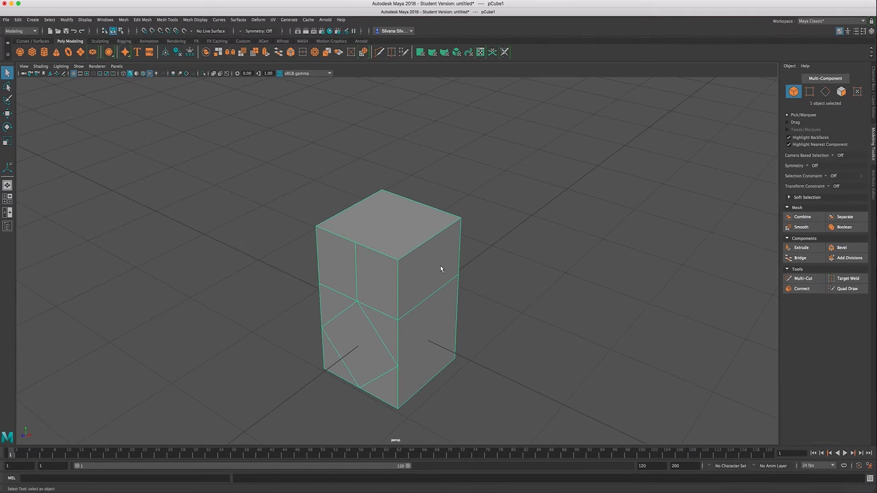
mouse_move(422, 259)
left_mouse_down("alt")
mouse_move(414, 256)
mouse_move(407, 274)
mouse_move(417, 267)
left_mouse_up("alt")
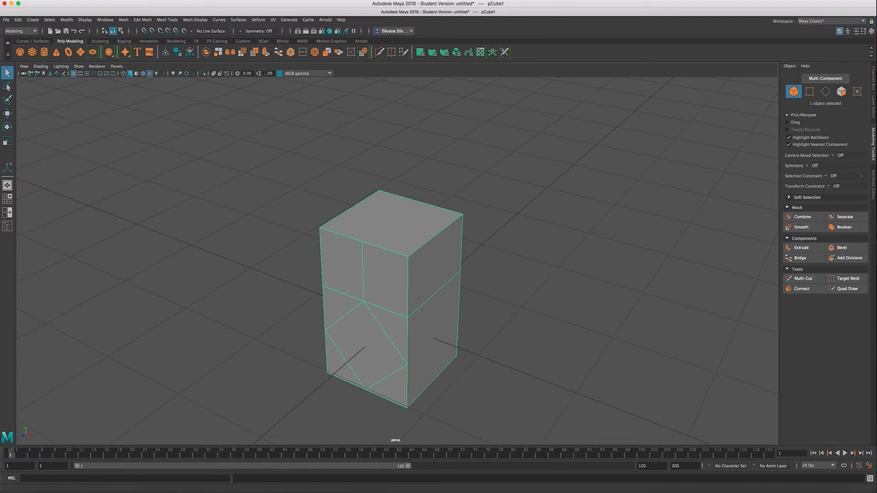
middle_click_drag(406, 261, 404, 271, "alt")
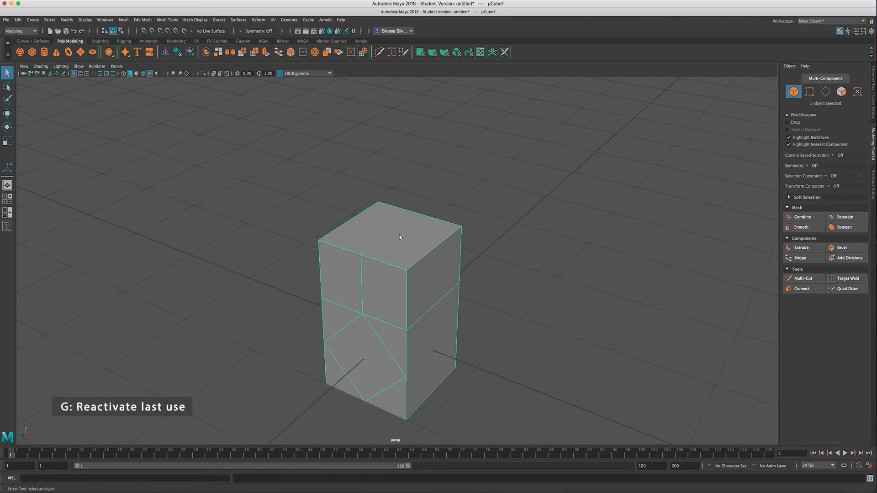
In face mode, extrude the box's top face upward to lengthen it.
right_click_drag(392, 232, 392, 253)
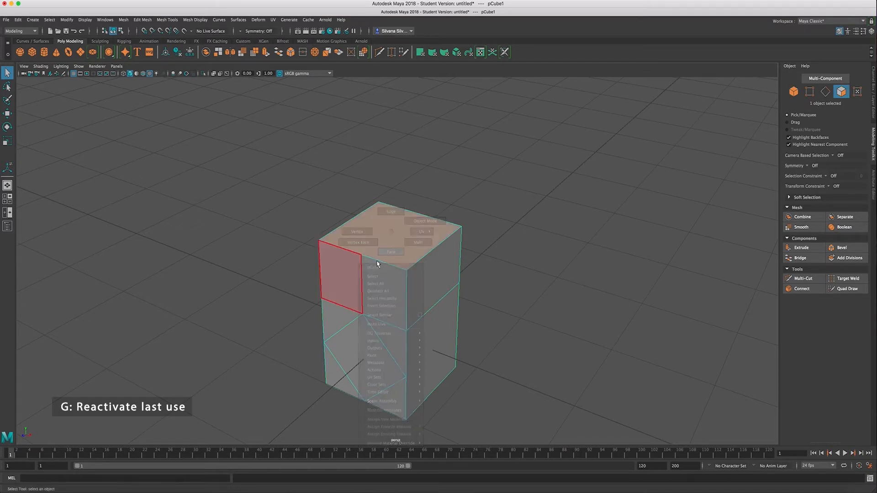
left_click(394, 233)
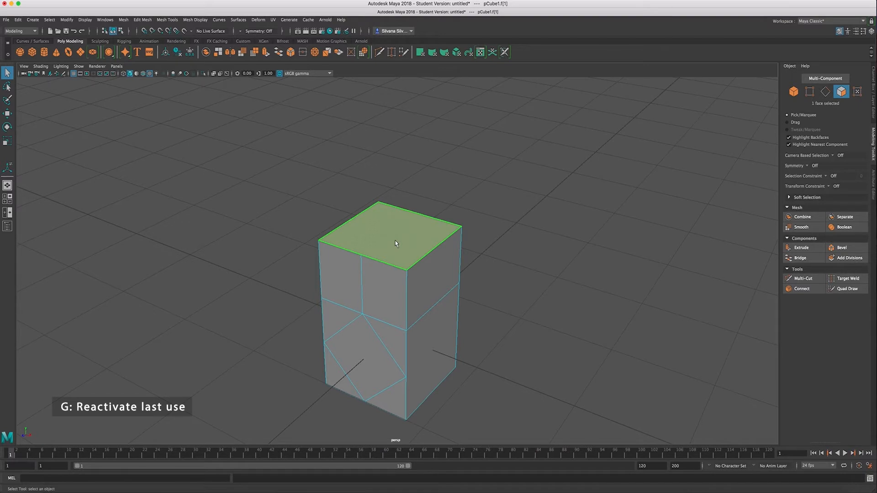
key("g")
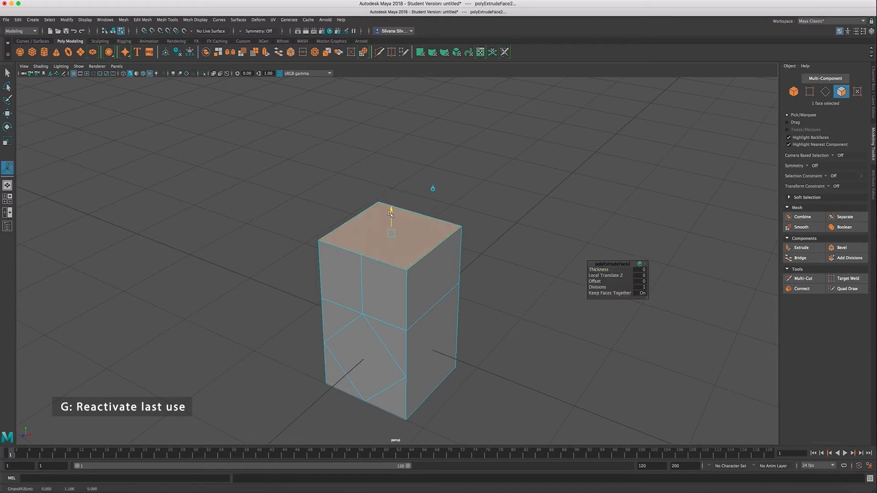
left_click_drag(389, 213, 389, 158)
mouse_move(404, 295)
left_mouse_down("alt")
mouse_move(384, 304)
mouse_move(411, 281)
left_mouse_up("alt")
Repeat the extrude (G) on the upper right face, pulling it outward into an arm.
left_click(434, 252)
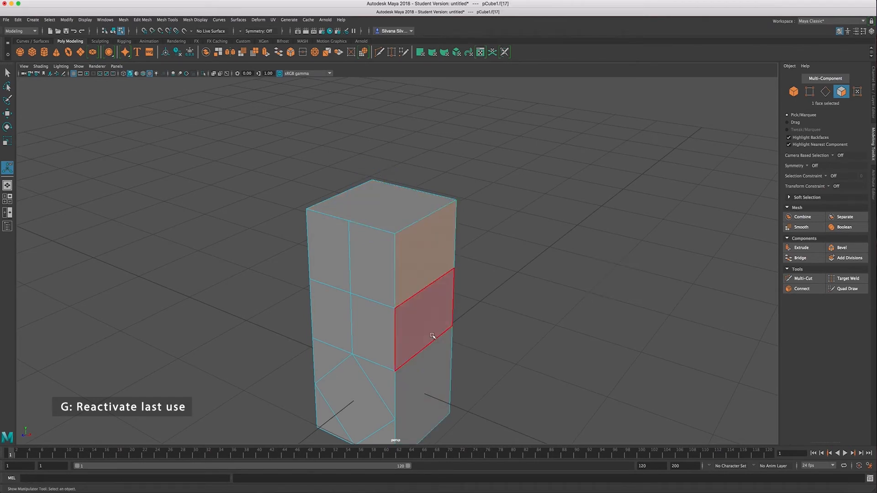
key("g")
left_click_drag(432, 260, 480, 264)
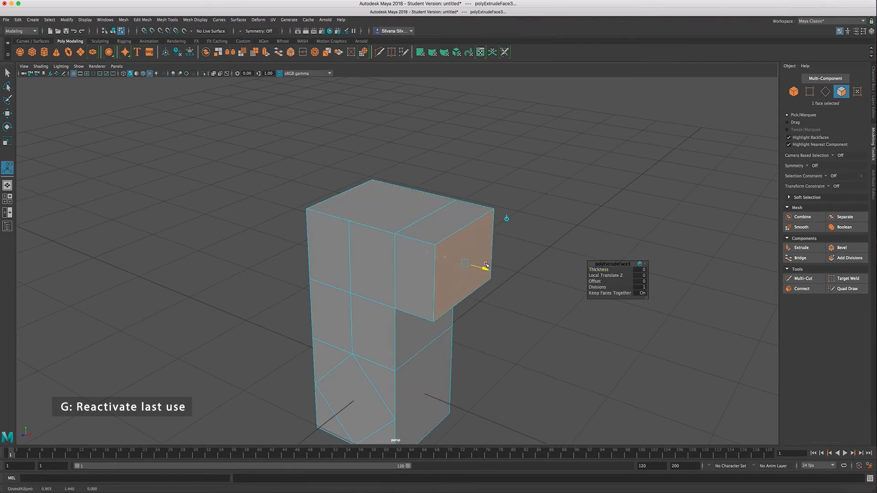
mouse_move(411, 329)
left_mouse_down("alt")
mouse_move(383, 338)
mouse_move(357, 250)
left_mouse_up("alt")
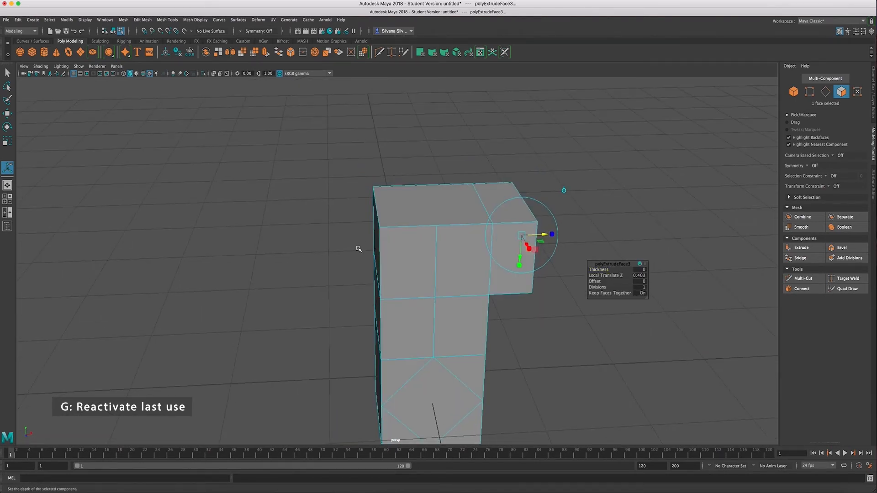
Extrude the upper left face outward into a second arm, completing the T shape.
left_click(374, 240)
key("g")
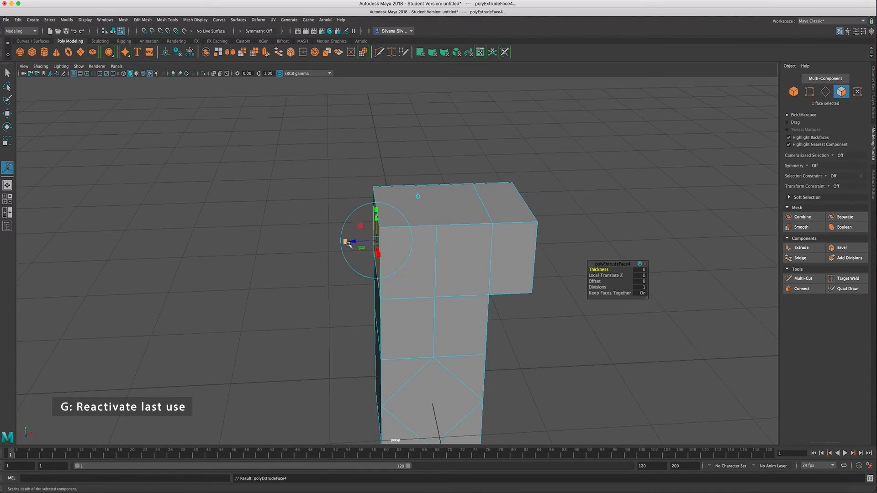
left_click_drag(346, 244, 301, 243)
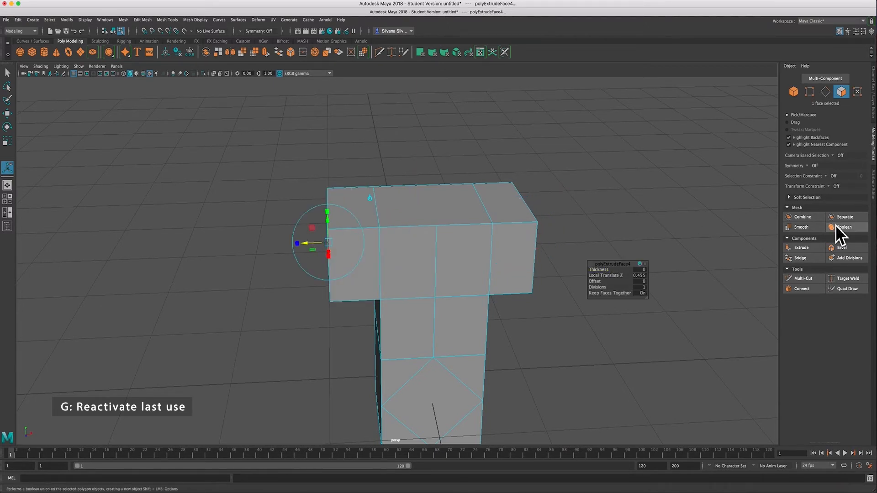
left_click_drag(507, 247, 480, 267, "alt")
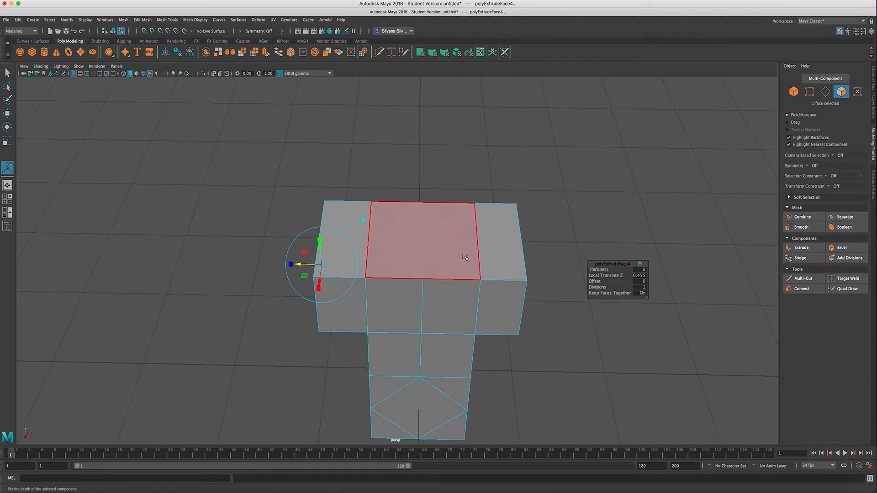
key("q")
Return pCube1 to Object Mode and pull the camera back around the T mesh.
right_click(454, 258)
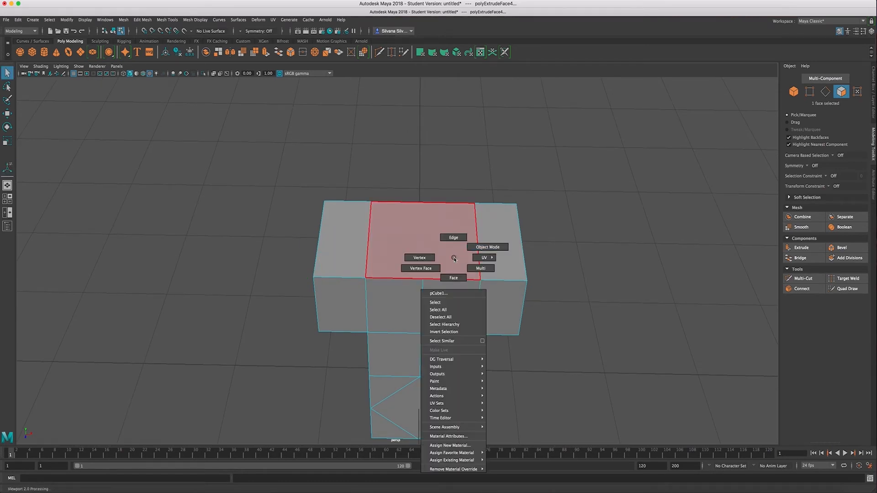
left_click(487, 246)
left_click_drag(473, 260, 493, 250, "alt")
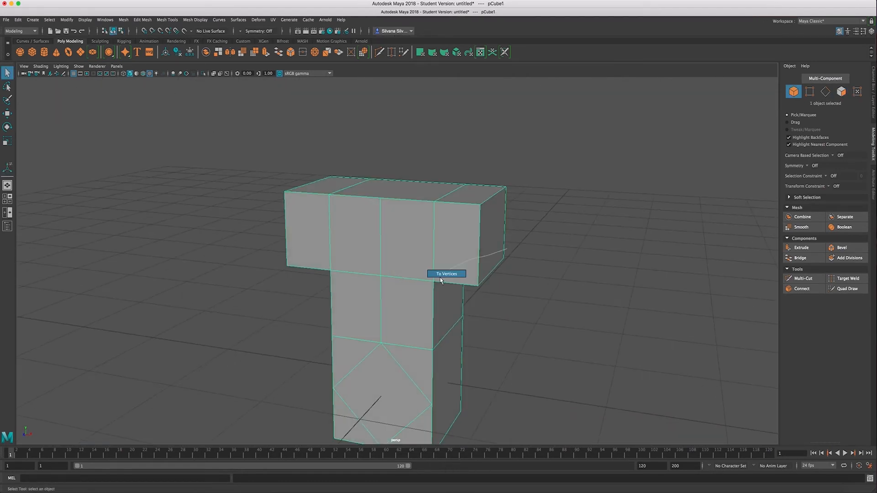
right_click(452, 264)
left_click_drag(483, 271, 382, 273, "alt")
scroll(382, 271, "down", 2)
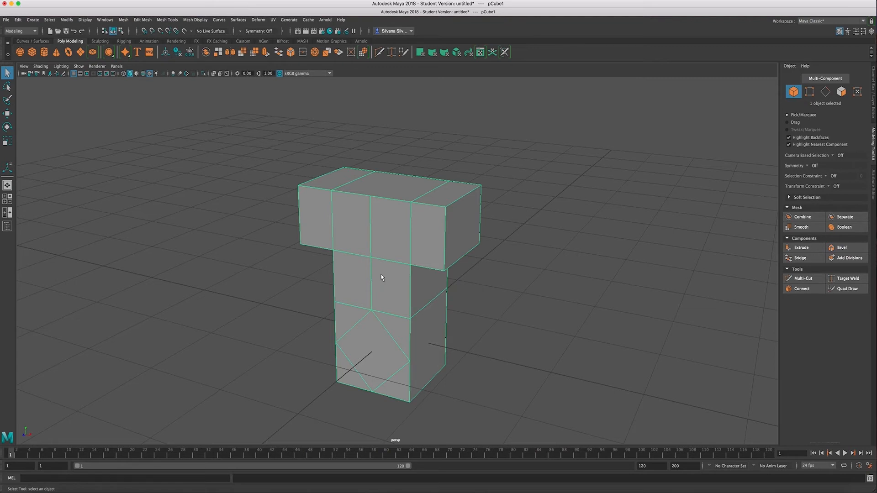
Switch to the four-view layout, maximize the front view, restore, then maximize perspective.
left_click(9, 201)
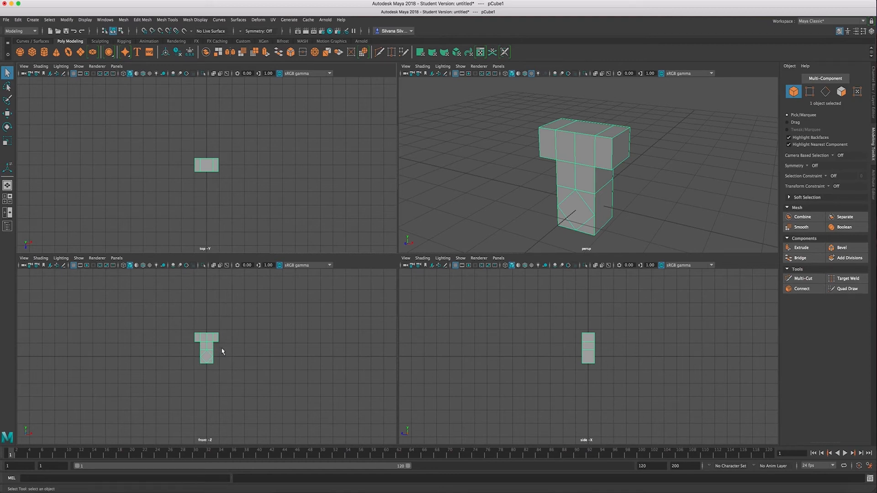
key("space")
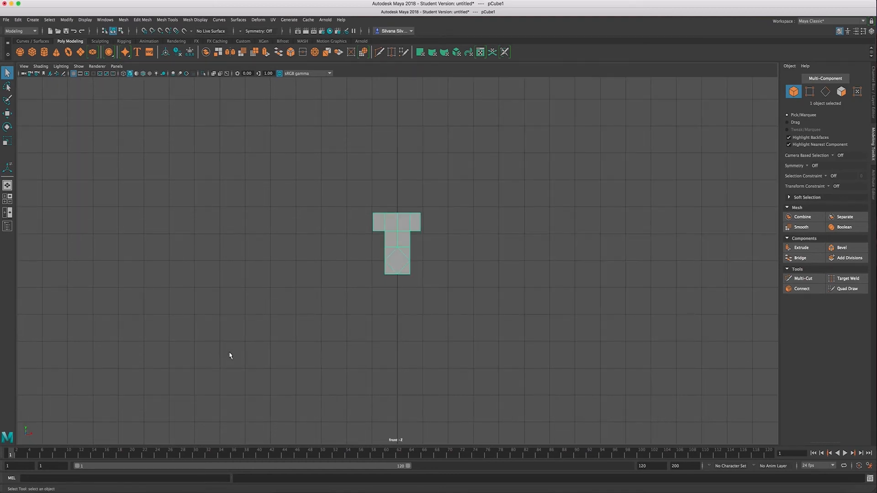
key("space")
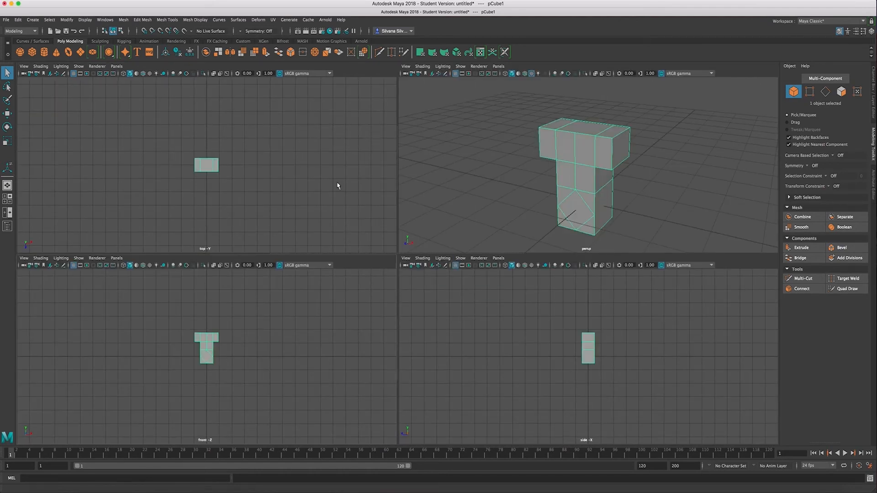
key("space")
key("space")
key("space")
key("space")
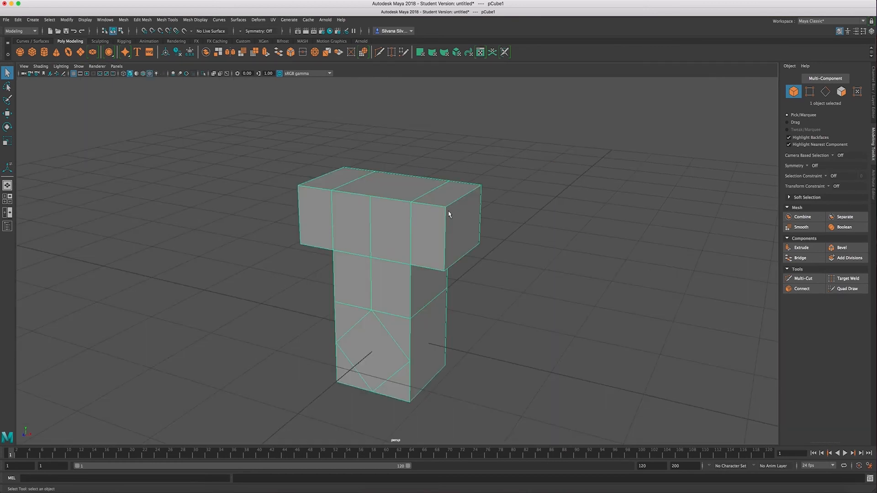
Orbit around the T in perspective and hold Space to bring up the hotbox.
left_click_drag(452, 240, 426, 225, "alt")
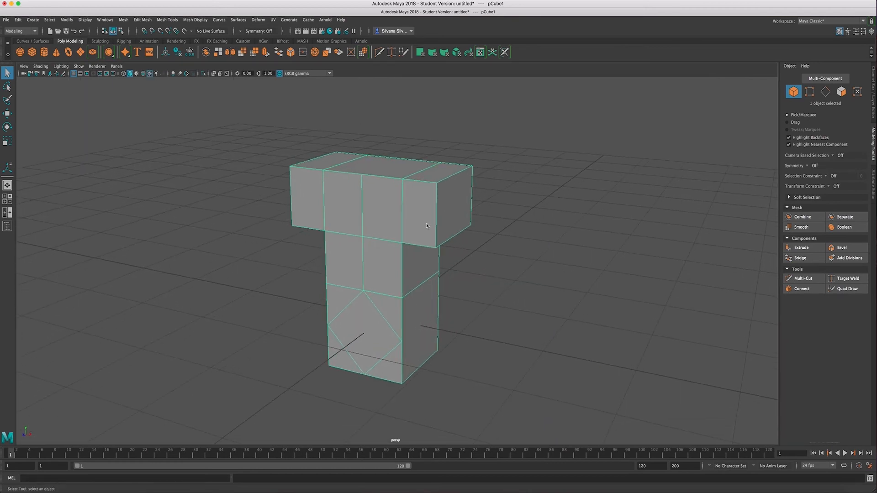
mouse_move(446, 213)
right_mouse_down("ctrl")
mouse_move(420, 222)
mouse_move(500, 190)
right_mouse_up("ctrl")
key("space")
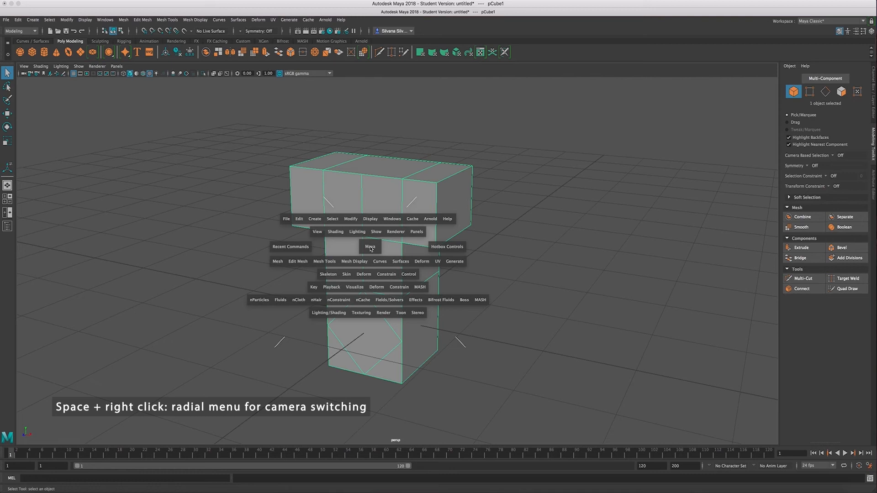
Use the hotbox to switch the viewport to Right View, then to Top View.
right_click(371, 248)
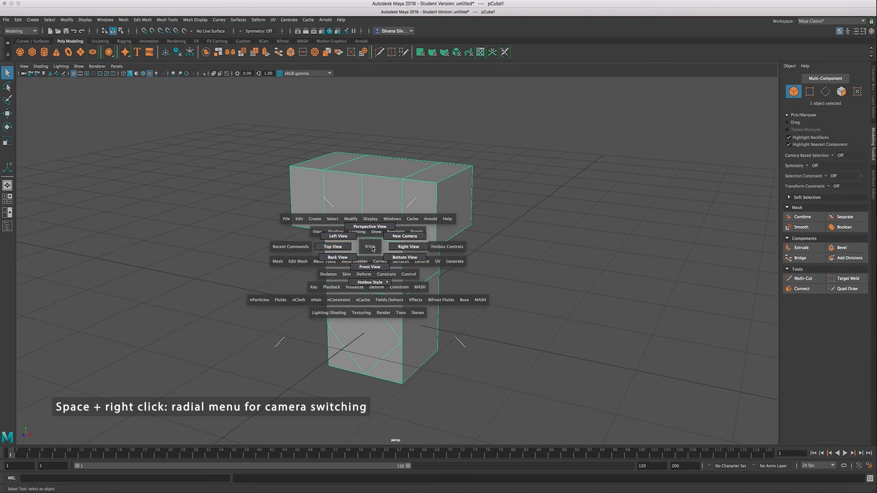
left_click(408, 246)
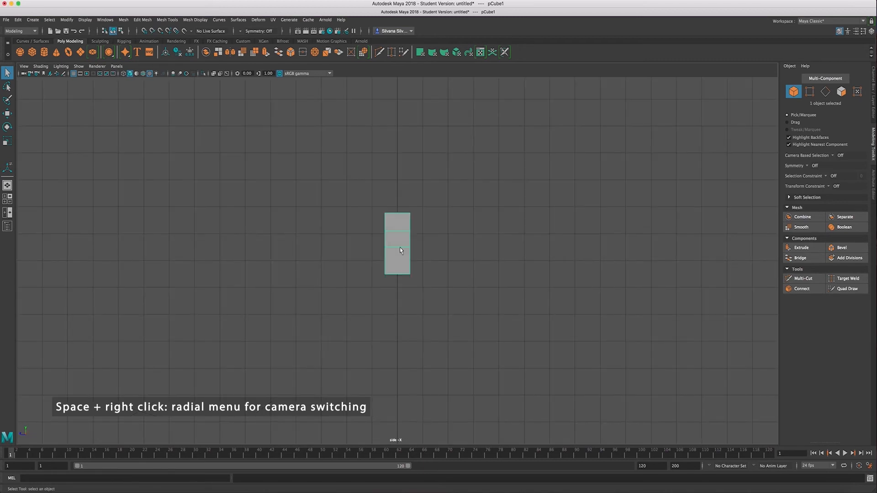
key("space")
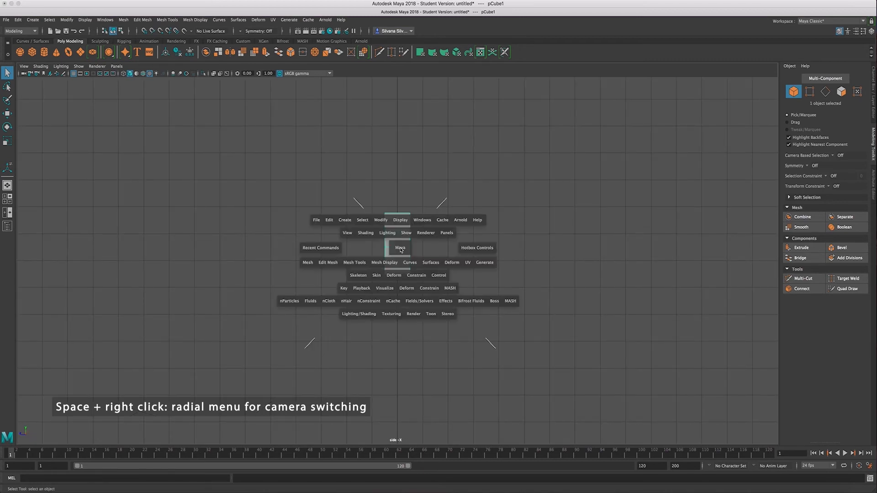
right_click(401, 249)
left_click(376, 248)
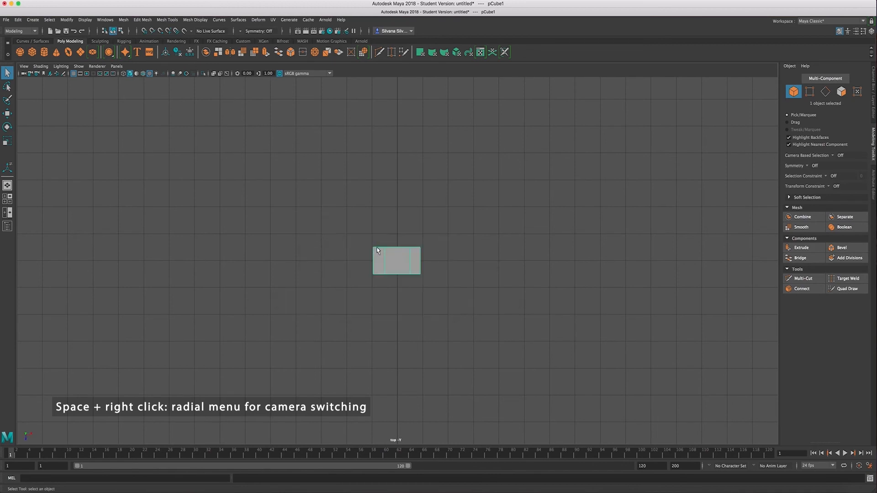
Switch back to Perspective View from the hotbox and orbit around the T mesh.
key("space")
right_click_drag(401, 250, 404, 233)
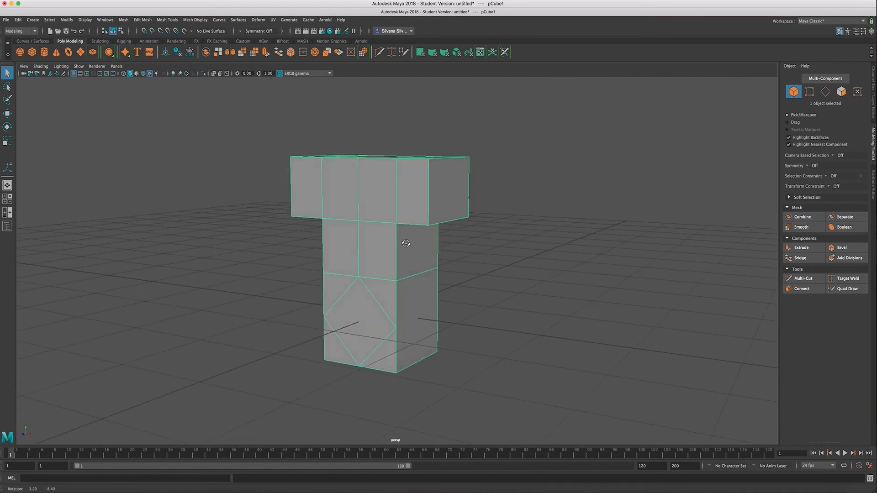
left_click_drag(408, 249, 461, 260, "alt")
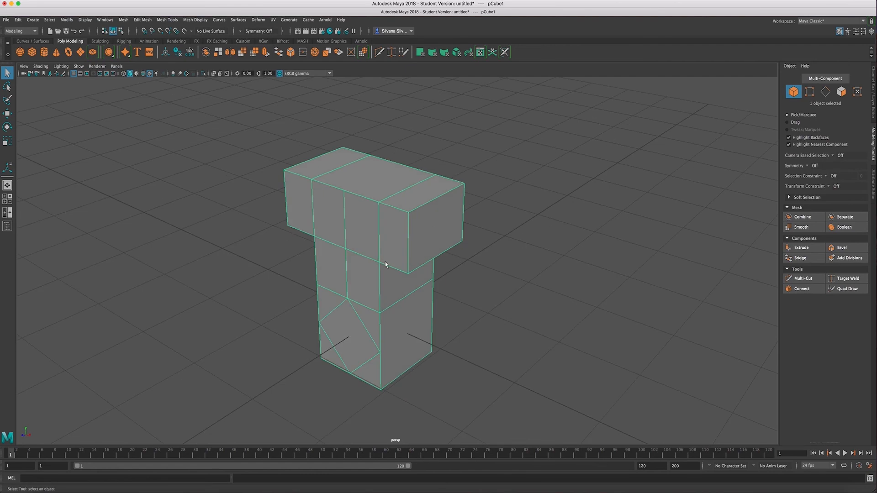